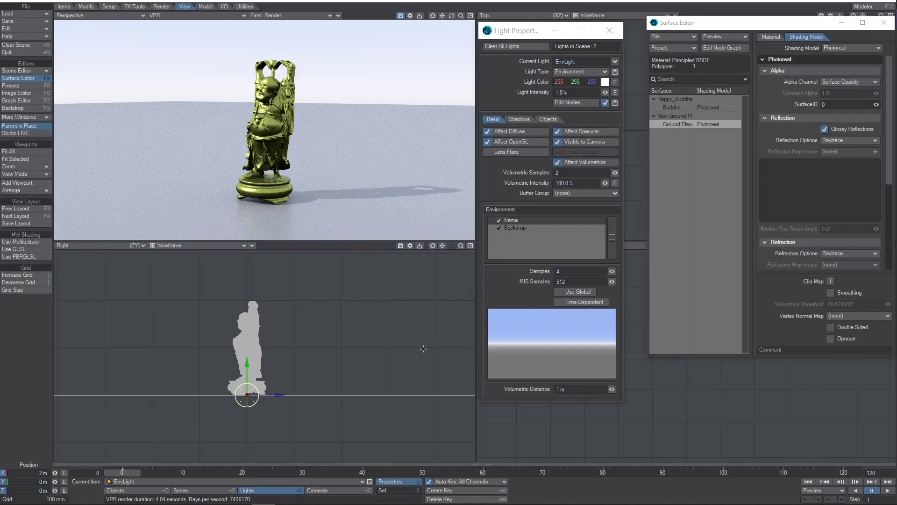
# Examine the available reflection options of the Ground Plane surface.
pyautogui.moveTo(516, 35); pyautogui.dragTo(520, 38)
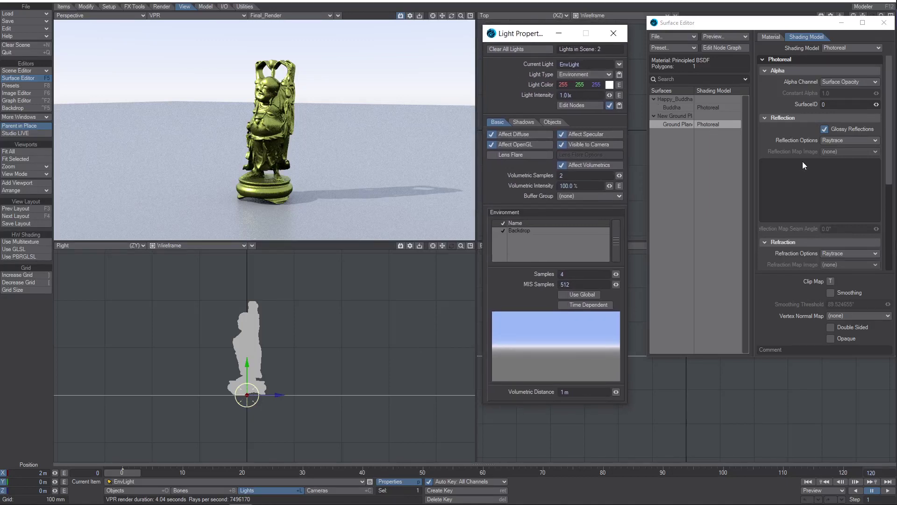
pyautogui.click(841, 141)
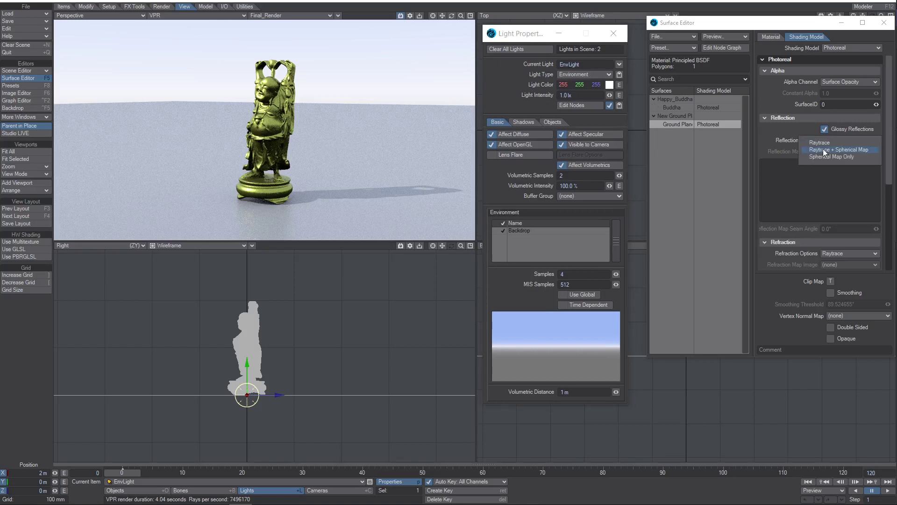
pyautogui.click(799, 123)
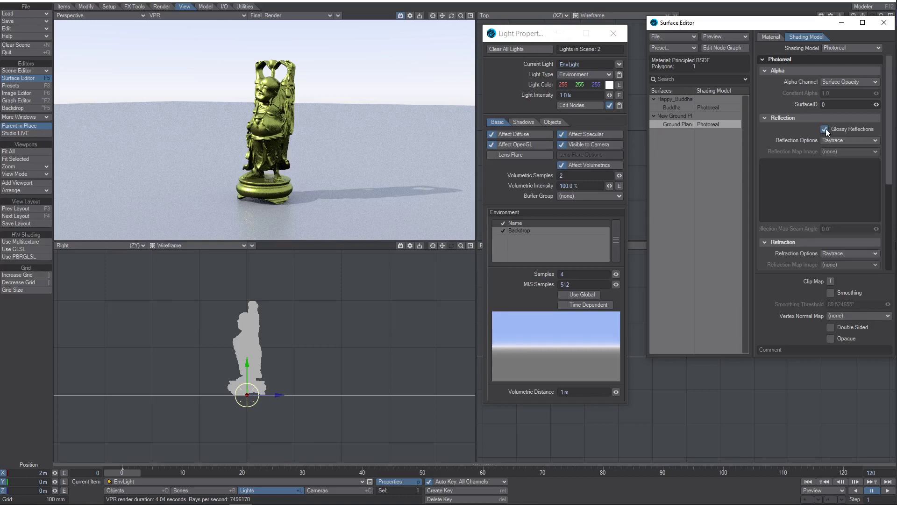
pyautogui.click(834, 142)
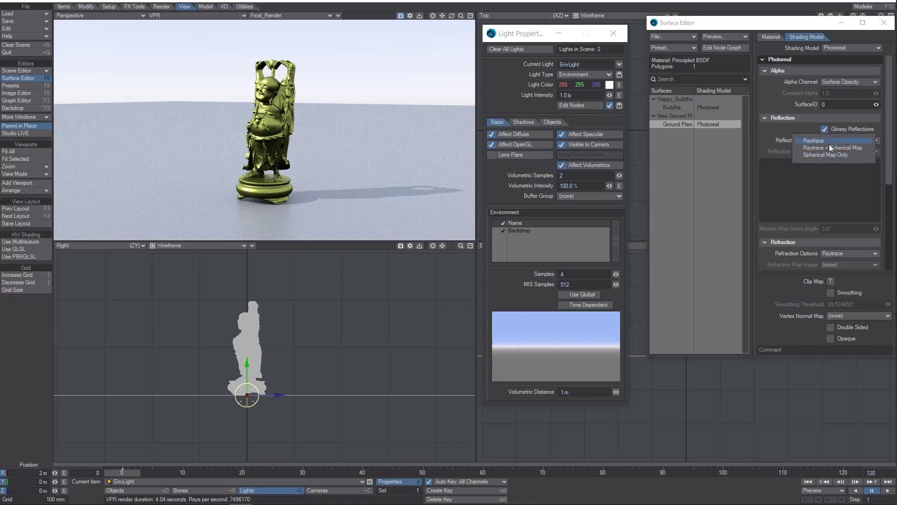
pyautogui.click(812, 120)
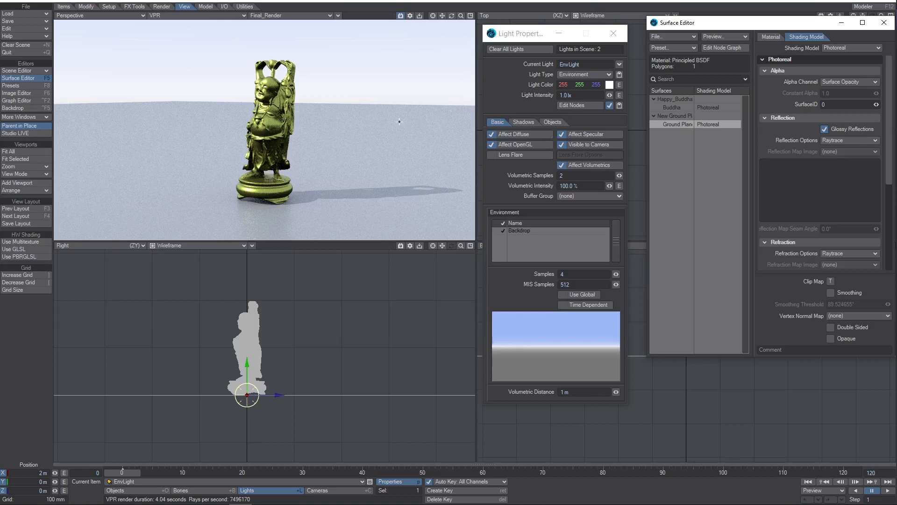
# Add a Textured Environment above the Backdrop in EnvLight's environment list.
pyautogui.moveTo(540, 38)
pyautogui.mouseDown()
pyautogui.moveTo(548, 43)
pyautogui.moveTo(540, 41)
pyautogui.mouseUp()
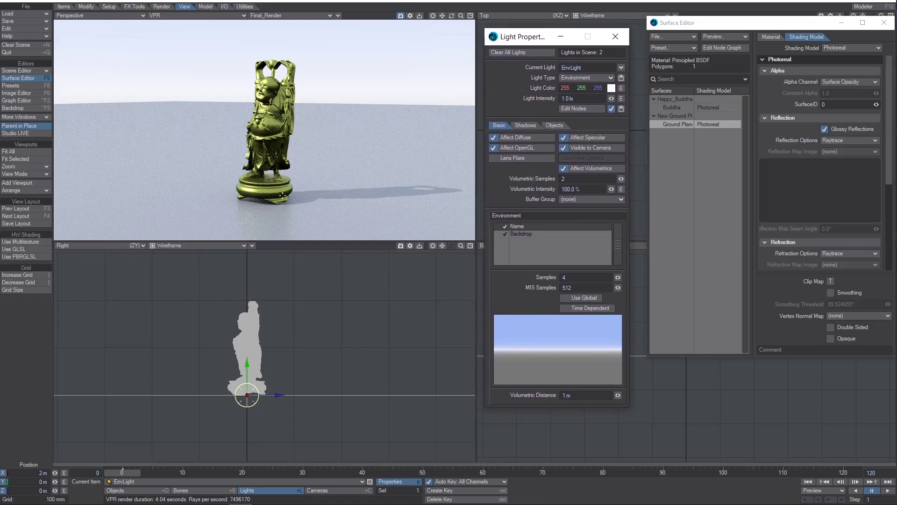
pyautogui.moveTo(452, 15); pyautogui.dragTo(397, 15)
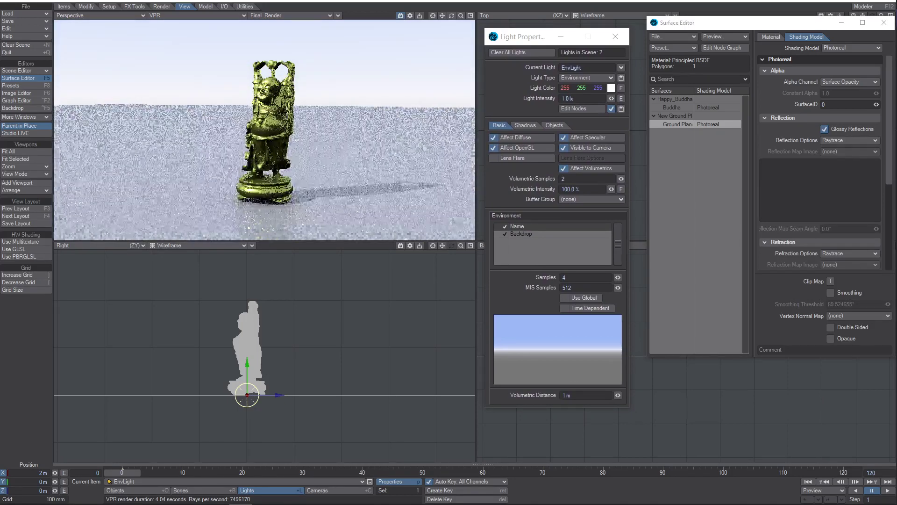
pyautogui.click(537, 39)
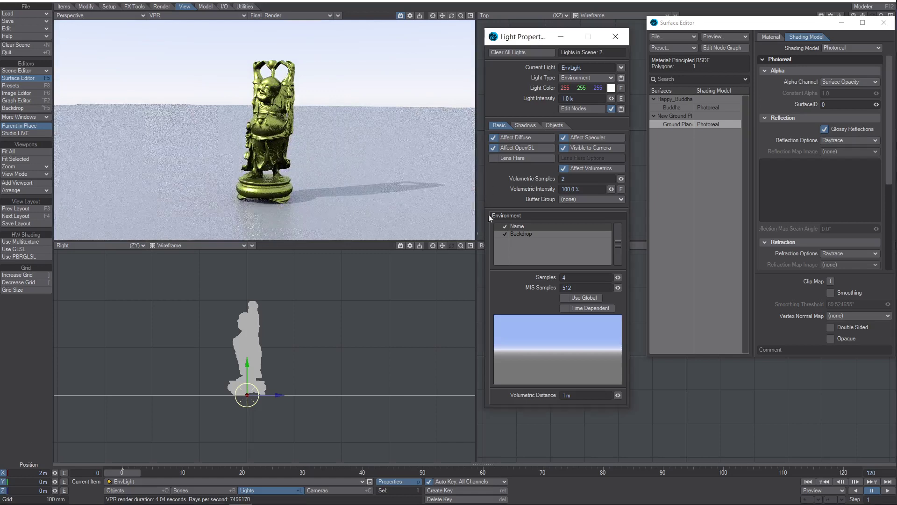
pyautogui.rightClick(524, 246)
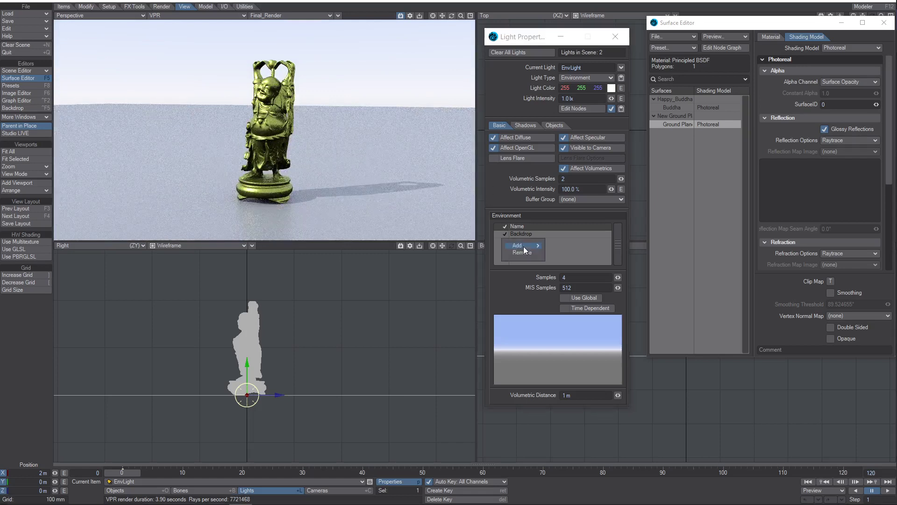
pyautogui.moveTo(528, 246)
pyautogui.click(575, 287)
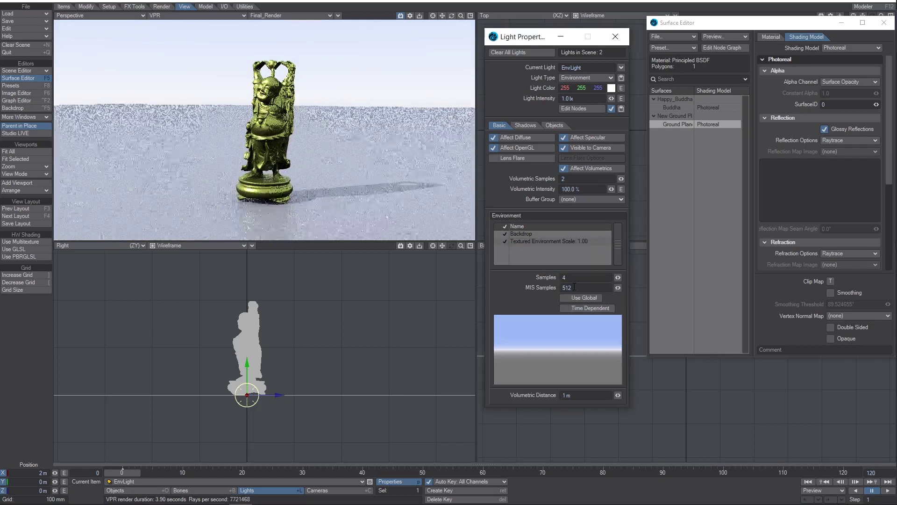
# Map Backyard_Ref.hdr onto EnvLight's textured environment using spherical projection and the Y texture axis.
pyautogui.doubleClick(551, 243)
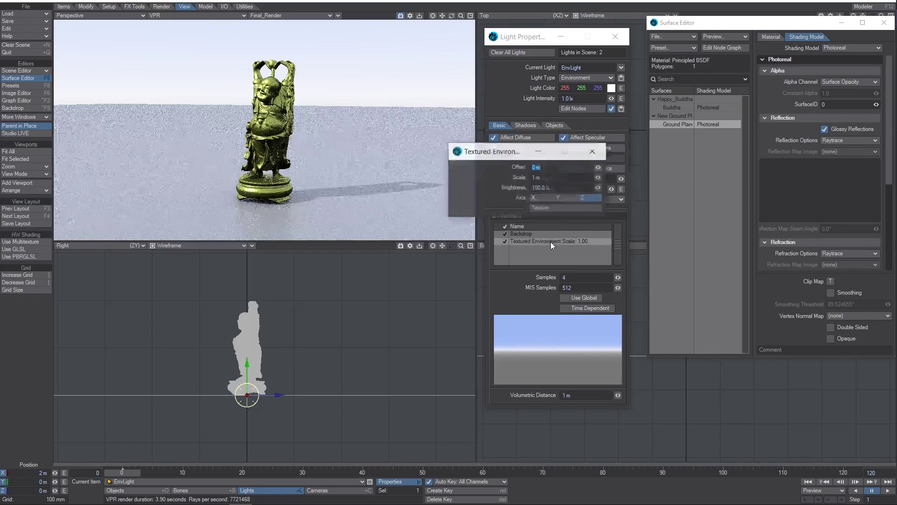
pyautogui.click(567, 207)
pyautogui.click(655, 126)
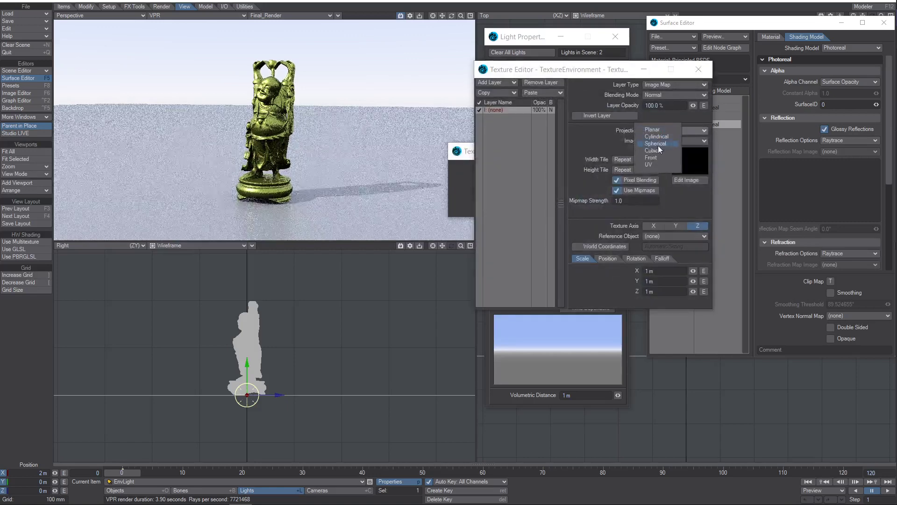
pyautogui.click(658, 146)
pyautogui.click(652, 162)
pyautogui.click(649, 182)
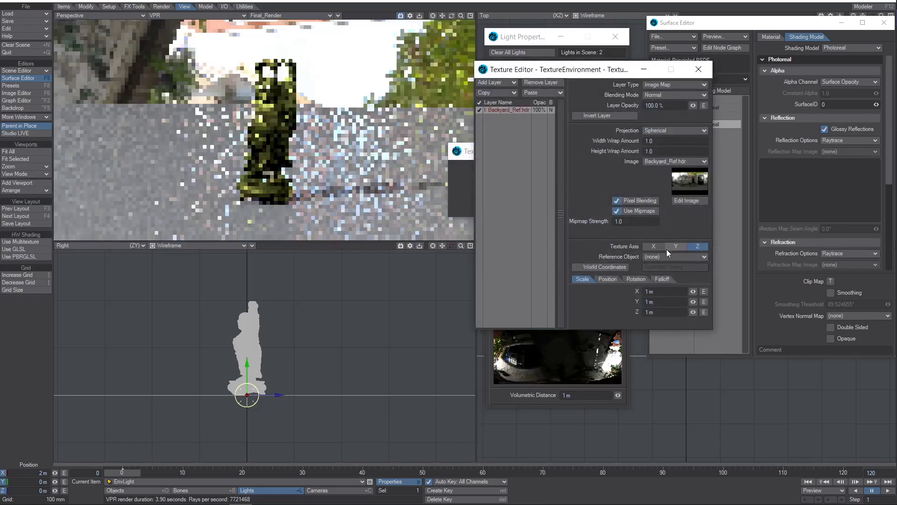
pyautogui.click(676, 246)
pyautogui.click(698, 70)
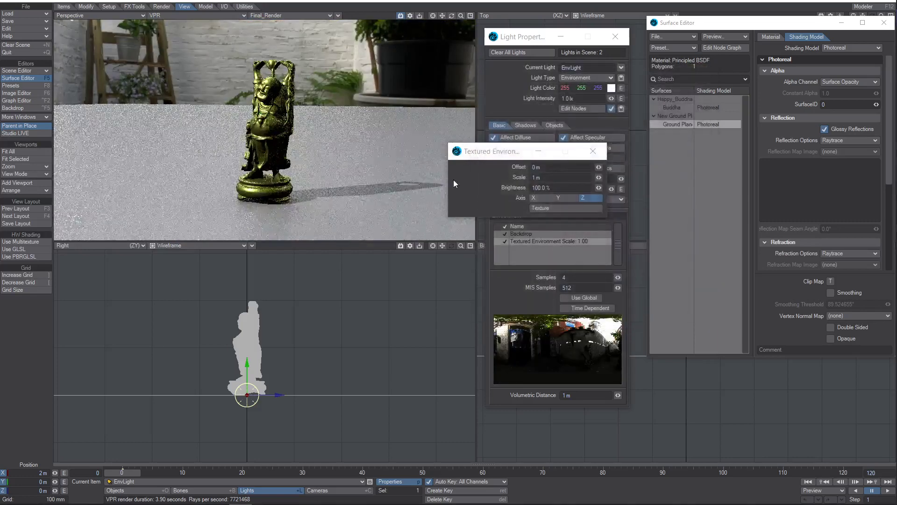
pyautogui.click(593, 148)
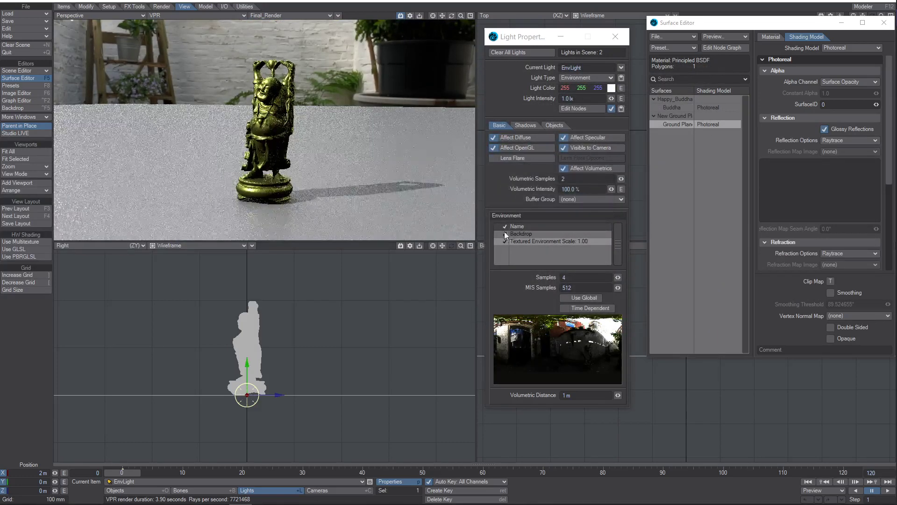
# Compare the render with the Backdrop and the Textured Environment each switched off in turn.
pyautogui.click(505, 234)
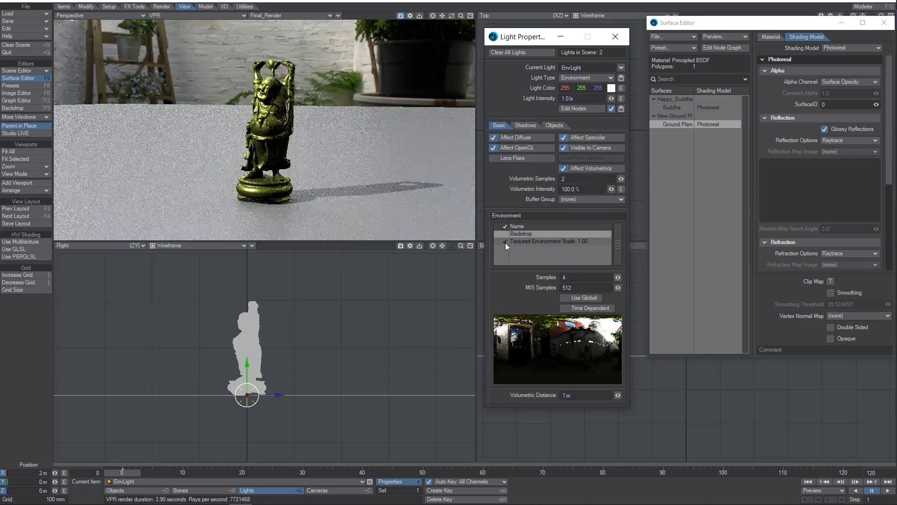
pyautogui.click(504, 233)
pyautogui.click(504, 242)
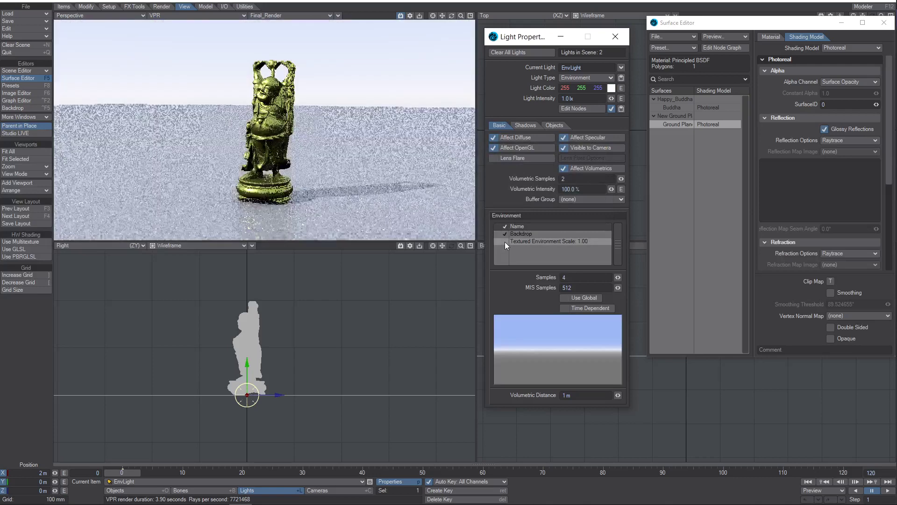
pyautogui.click(504, 242)
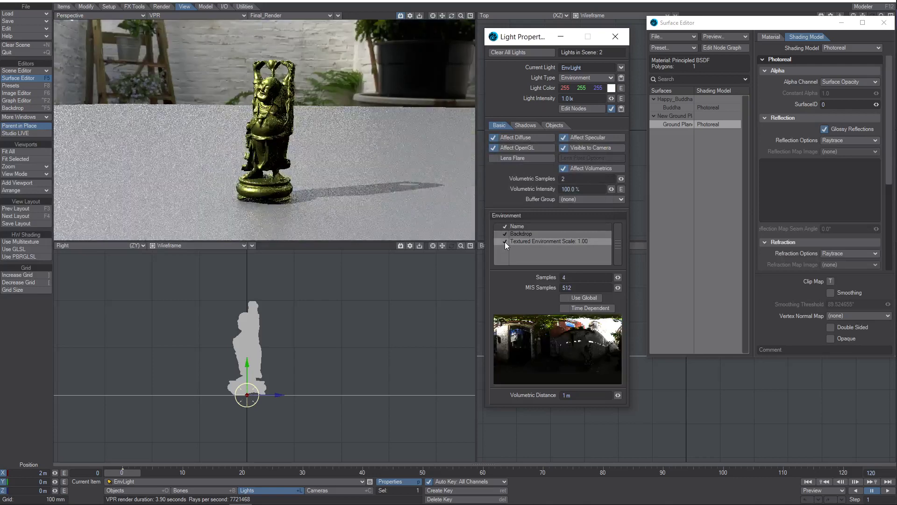
# Disable the Textured Environment and remove it from EnvLight's environment list.
pyautogui.click(505, 242)
pyautogui.rightClick(505, 239)
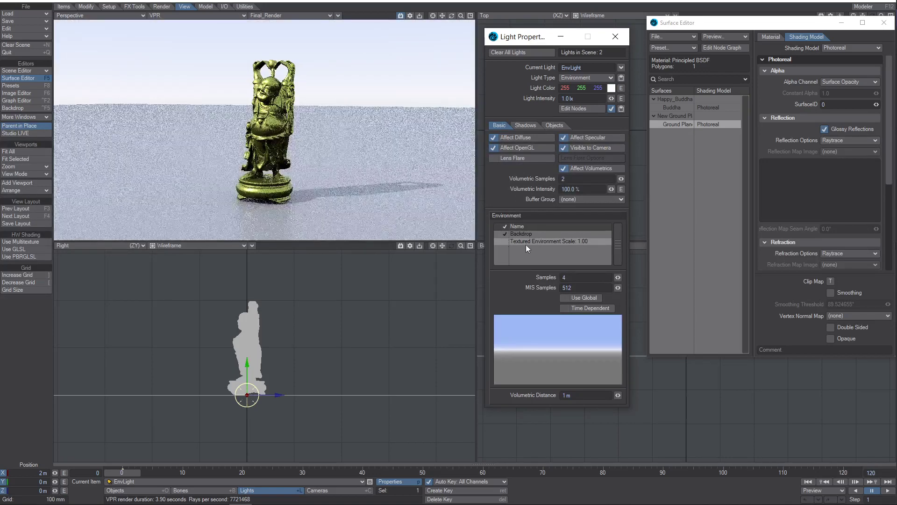
pyautogui.click(524, 249)
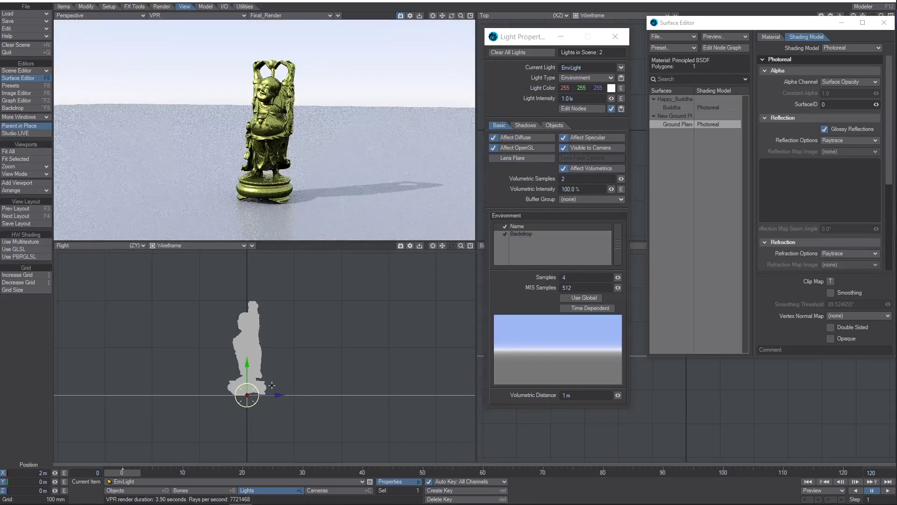
# Move EnvLight to about Y 133 mm and Z 167 mm, and make one clone of it.
pyautogui.moveTo(280, 378); pyautogui.dragTo(359, 316)
pyautogui.hotkey('ctrl', 'c')
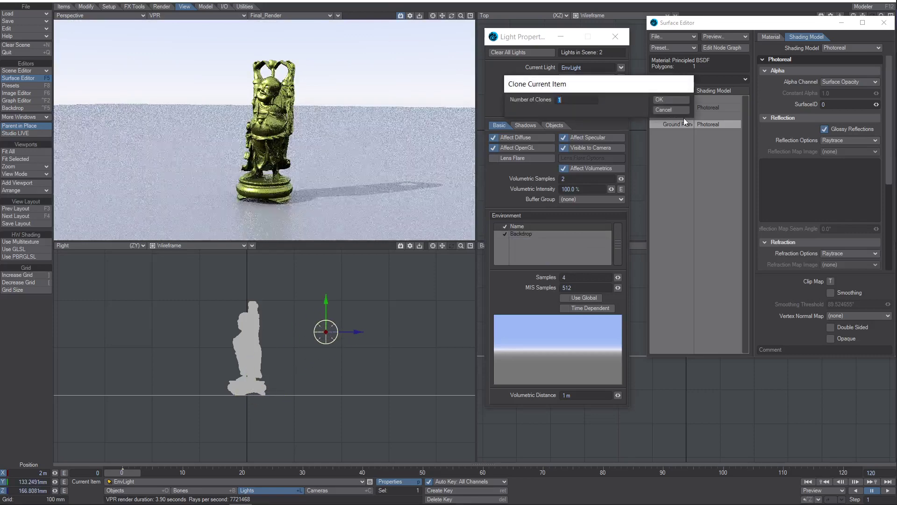
pyautogui.click(669, 101)
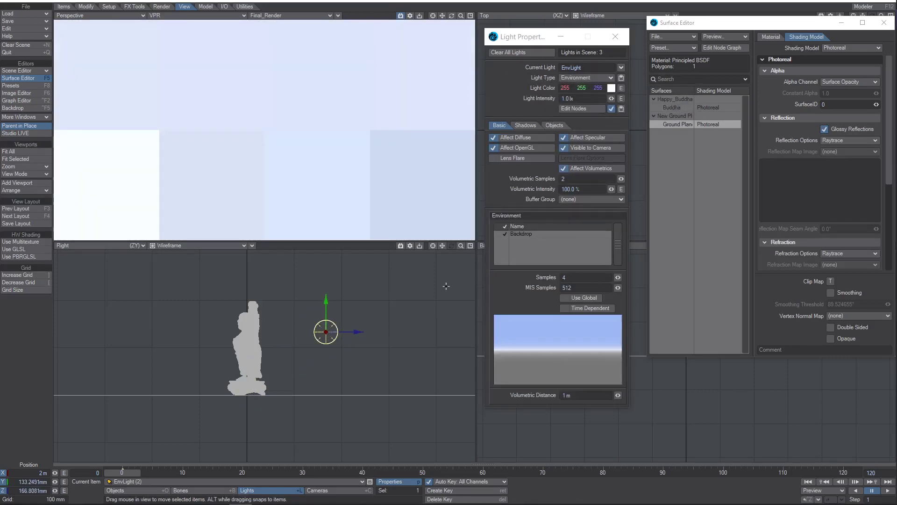
# Replace the Backdrop in the cloned light's environment list with a Textured Environment.
pyautogui.doubleClick(515, 232)
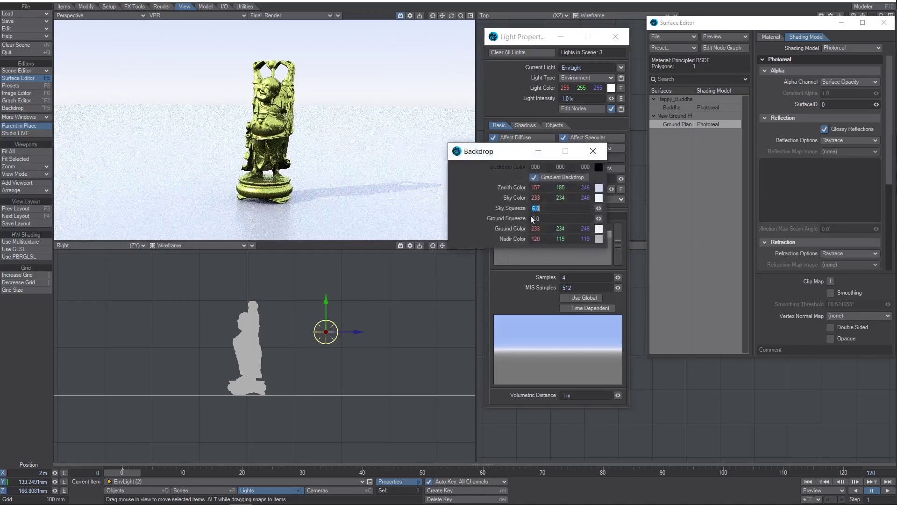
pyautogui.click(599, 152)
pyautogui.click(504, 233)
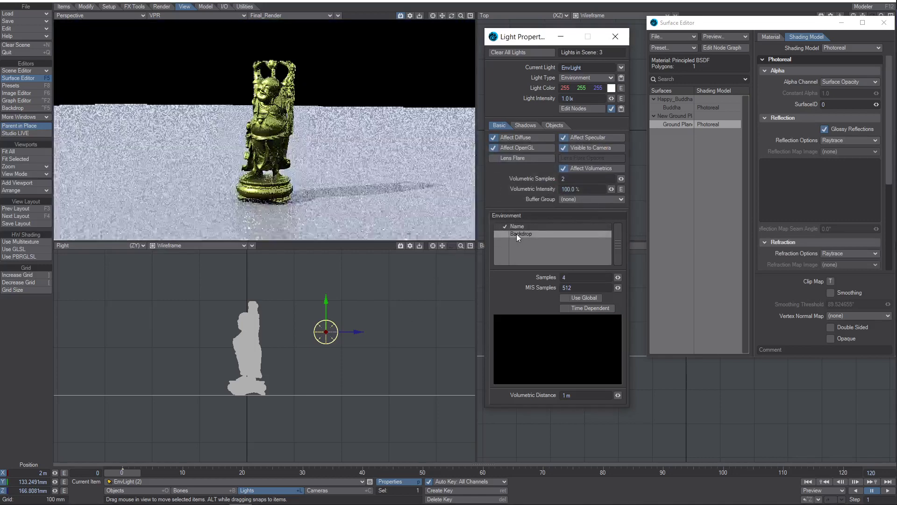
pyautogui.rightClick(517, 234)
pyautogui.rightClick(527, 243)
pyautogui.moveTo(547, 243)
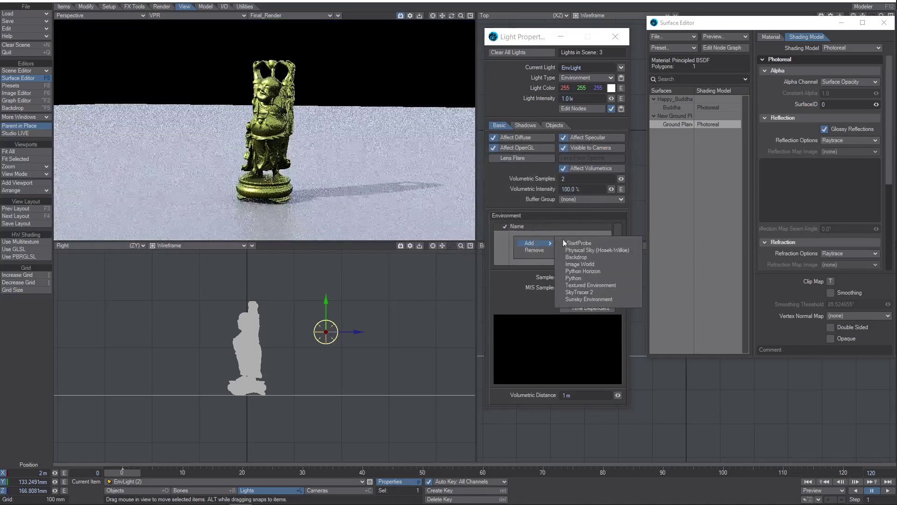
pyautogui.click(590, 285)
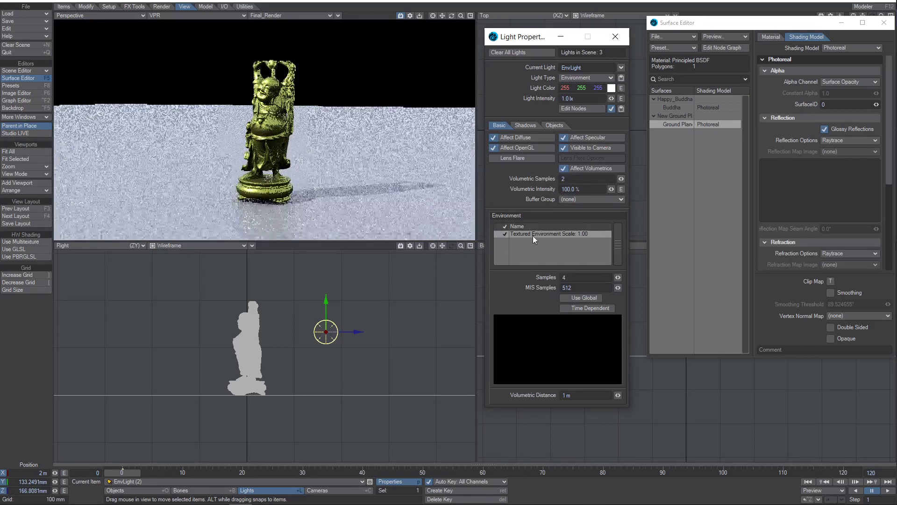
# Give the cloned light's textured environment the Backyard_Ref.hdr image with spherical projection along the Y axis.
pyautogui.doubleClick(533, 234)
pyautogui.click(565, 207)
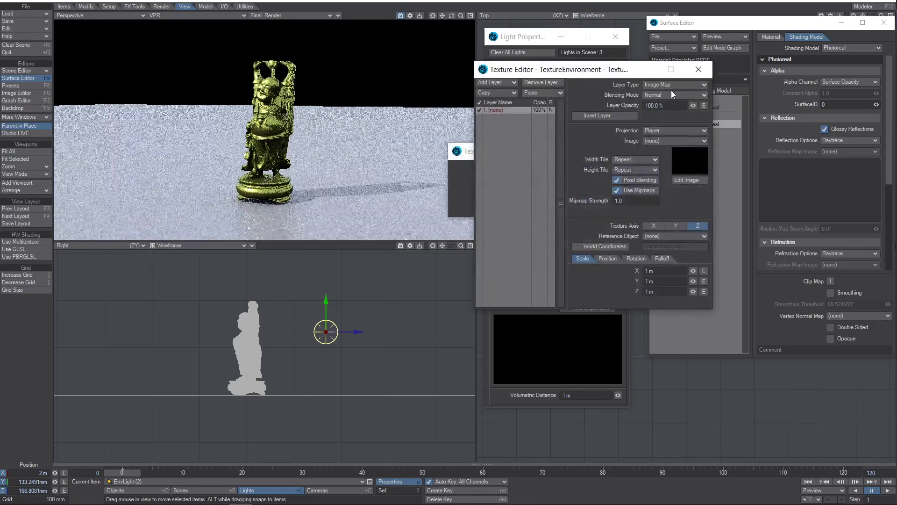
pyautogui.click(655, 131)
pyautogui.click(658, 147)
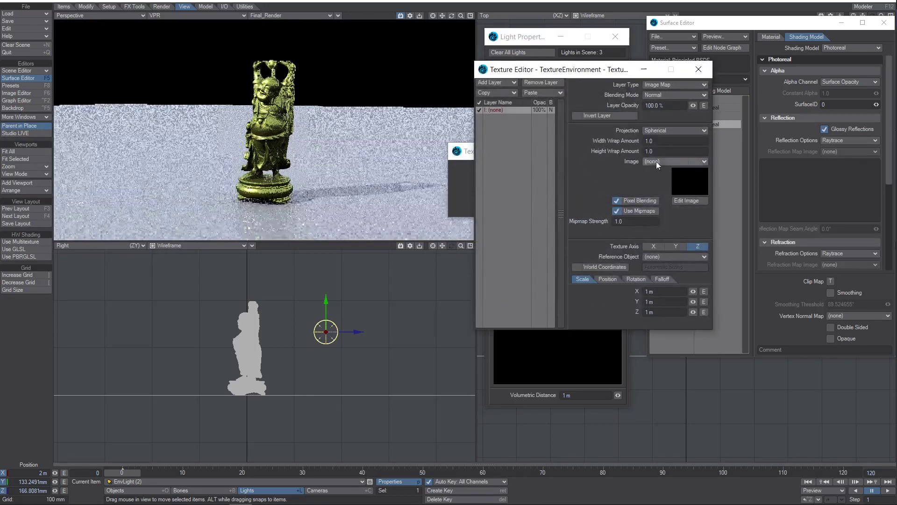
pyautogui.click(657, 161)
pyautogui.click(655, 182)
pyautogui.click(675, 246)
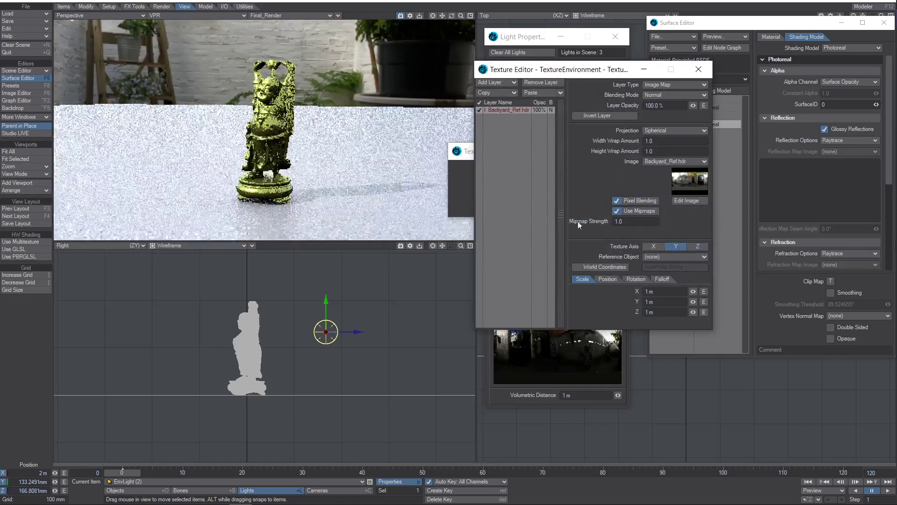
pyautogui.click(698, 69)
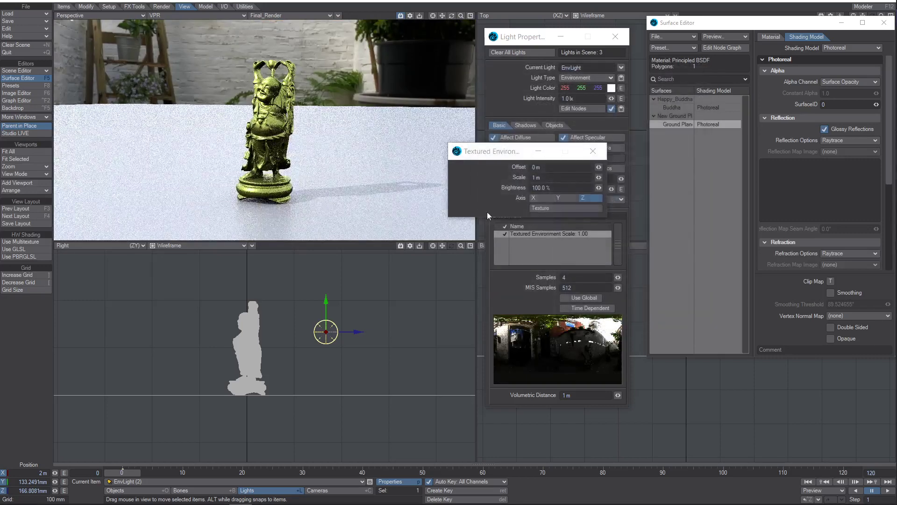
pyautogui.click(605, 149)
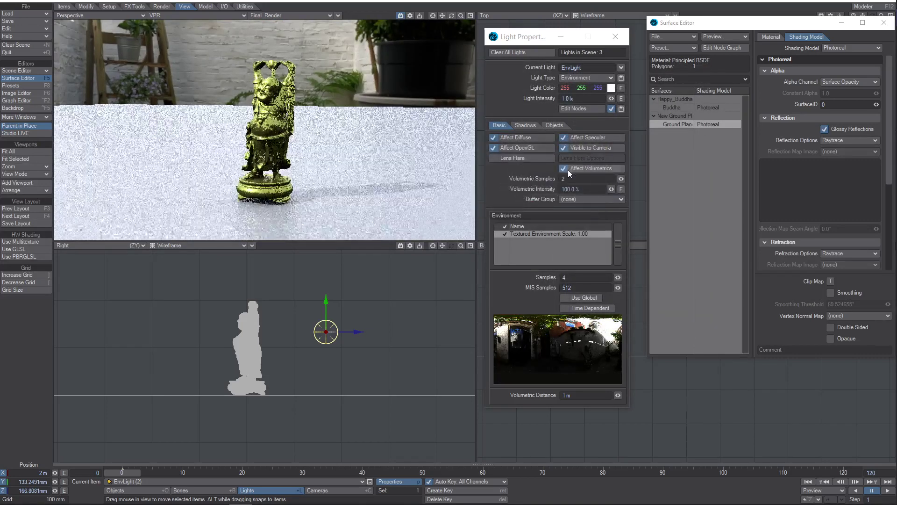
# Stop the cloned environment light from affecting specular and diffuse shading.
pyautogui.click(582, 138)
pyautogui.click(532, 137)
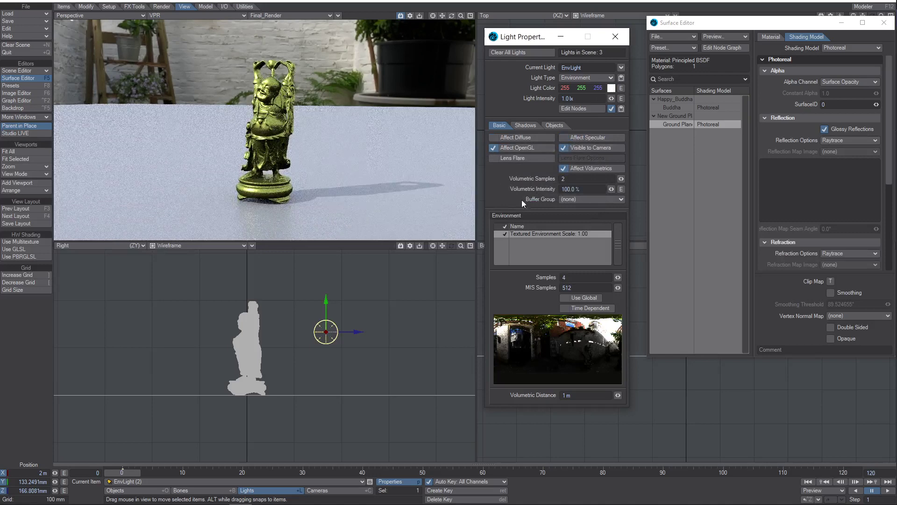
pyautogui.keyDown('alt'); pyautogui.moveTo(346, 156); pyautogui.dragTo(327, 164); pyautogui.keyUp('alt')
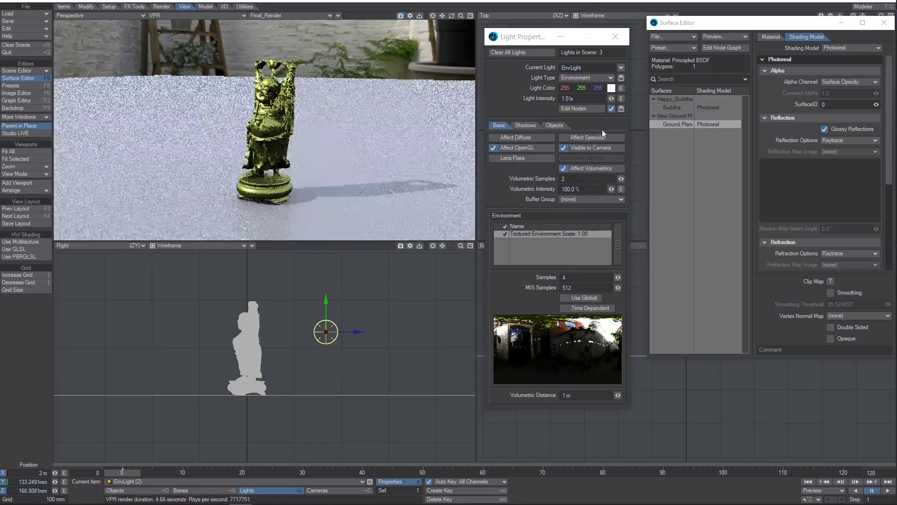
# Rename the cloned light HDR and make EnvLight the current light.
pyautogui.click(594, 68)
pyautogui.write('HDR')
pyautogui.press('Return')
pyautogui.click(622, 67)
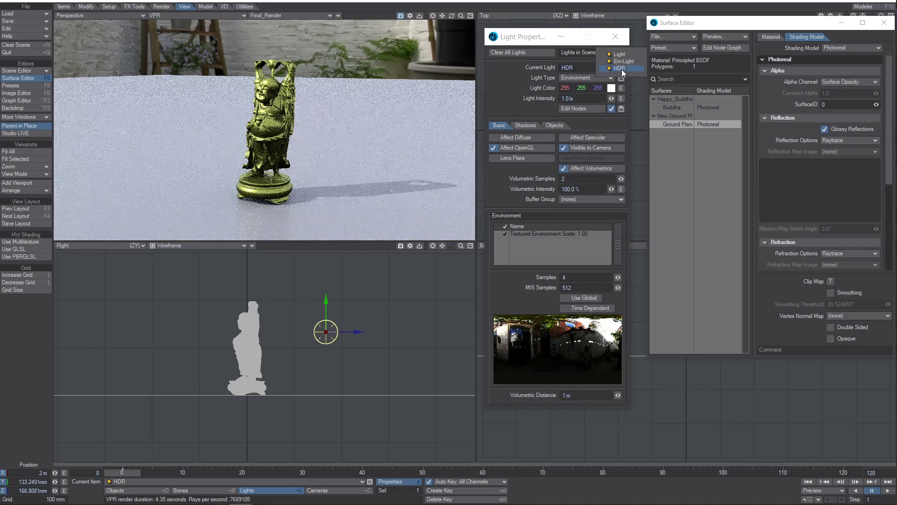
pyautogui.click(623, 62)
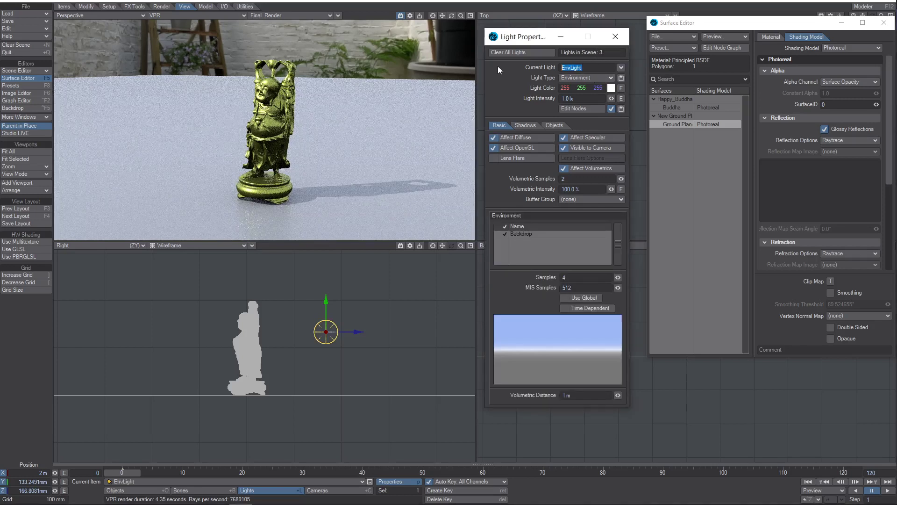
# Rename the EnvLight light Gradient and set its MIS Samples to 32.
pyautogui.write('Gradient')
pyautogui.press('Return')
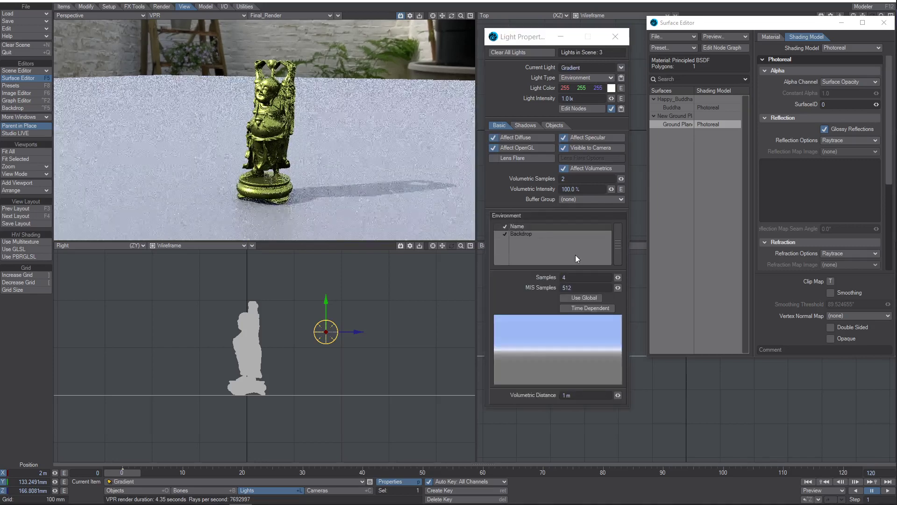
pyautogui.moveTo(593, 288); pyautogui.dragTo(559, 282)
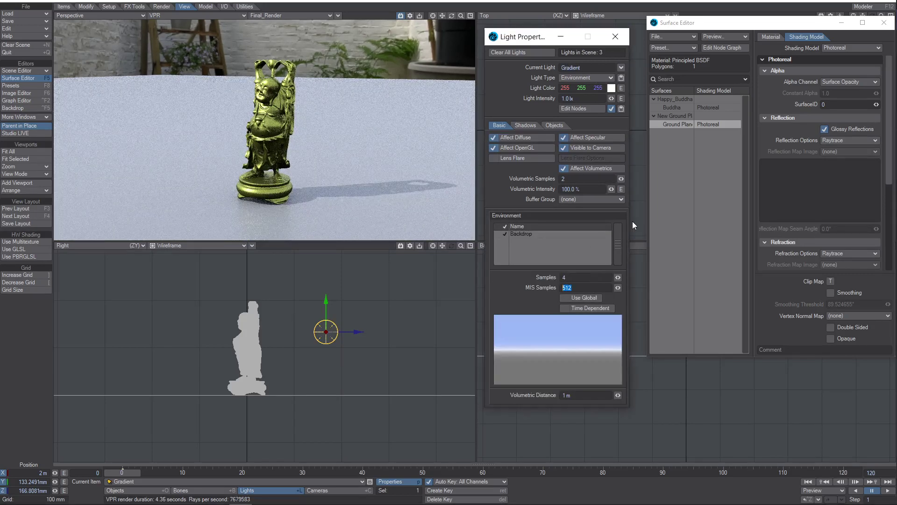
pyautogui.write('32')
pyautogui.press('Tab')
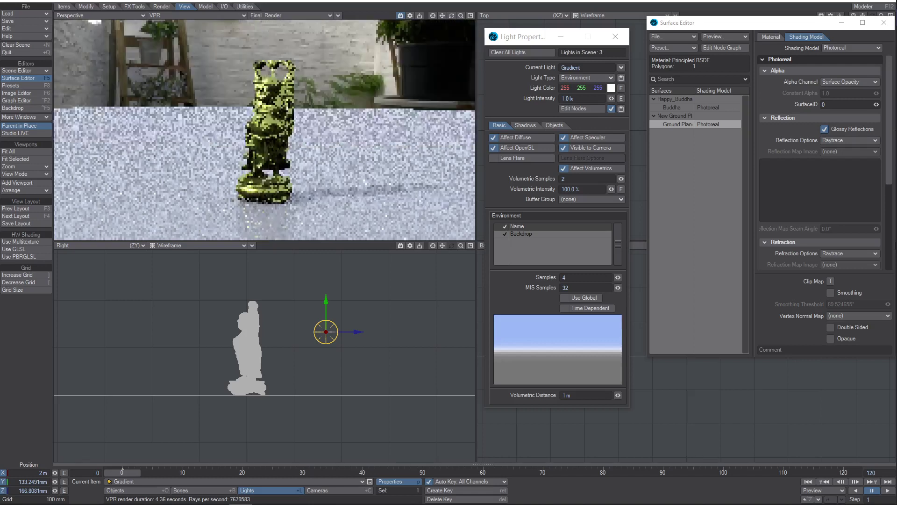
# Make HDR the current light to review its settings and view the Buddha from another angle.
pyautogui.click(621, 67)
pyautogui.click(619, 72)
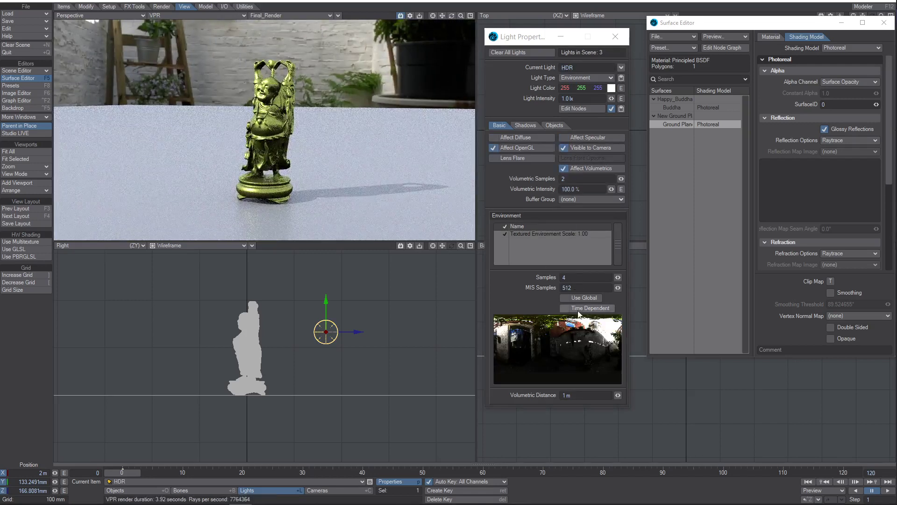
pyautogui.keyDown('alt'); pyautogui.moveTo(265, 130); pyautogui.dragTo(309, 93); pyautogui.keyUp('alt')
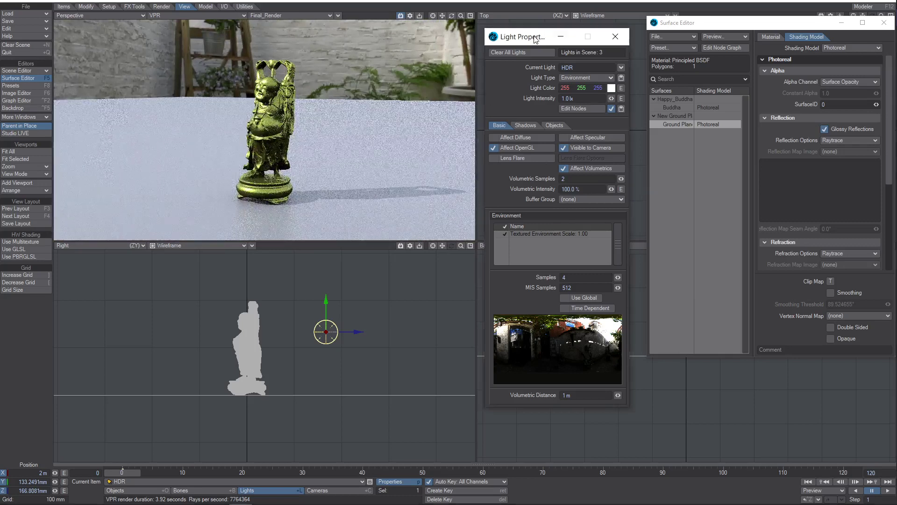
# Make Gradient the current light and turn its Backdrop environment off and back on to compare the lighting.
pyautogui.moveTo(535, 37); pyautogui.dragTo(547, 35)
pyautogui.click(634, 67)
pyautogui.click(637, 60)
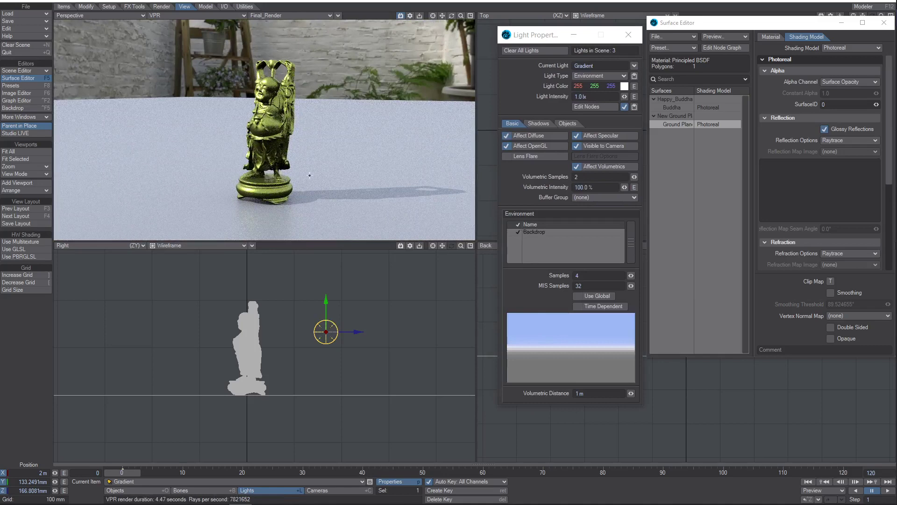
pyautogui.click(518, 232)
pyautogui.click(519, 233)
pyautogui.click(519, 232)
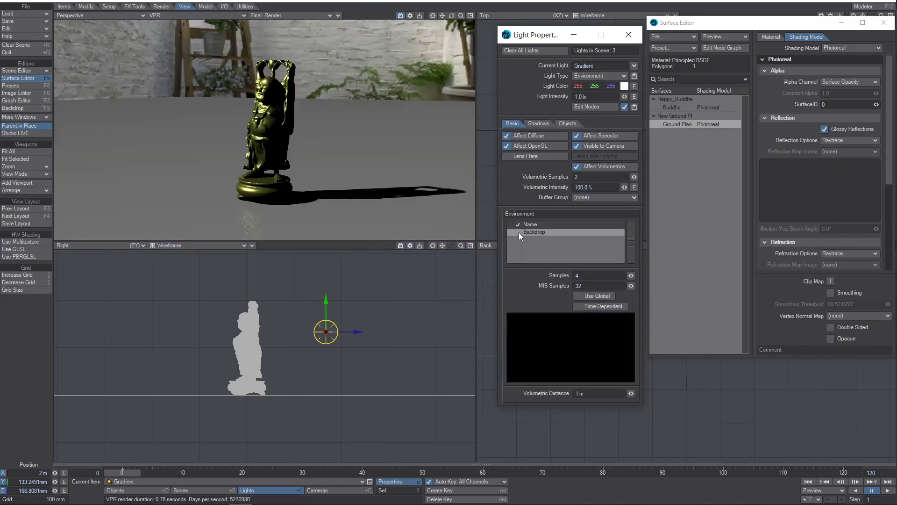
pyautogui.click(518, 232)
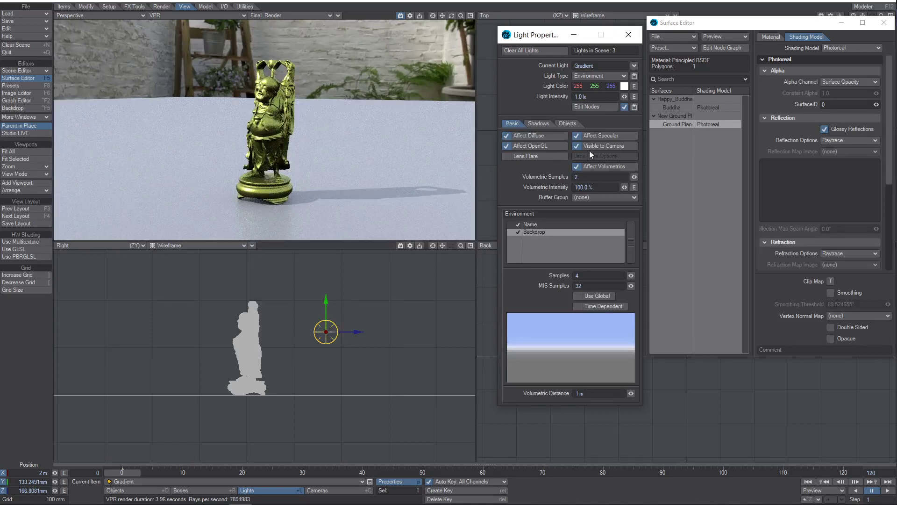
# Stop the Gradient light from affecting diffuse and specular, enable both on the HDR light, and make HDR invisible to the camera.
pyautogui.click(544, 135)
pyautogui.click(576, 135)
pyautogui.click(635, 65)
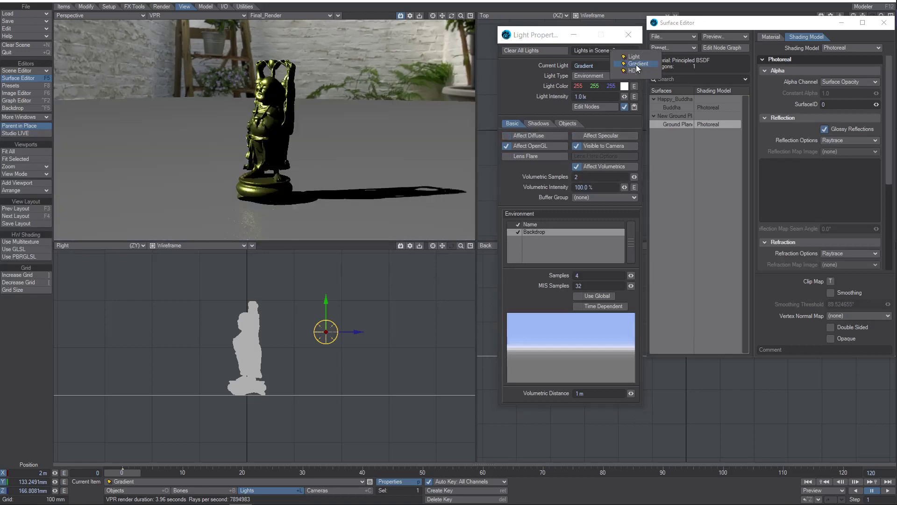
pyautogui.click(637, 73)
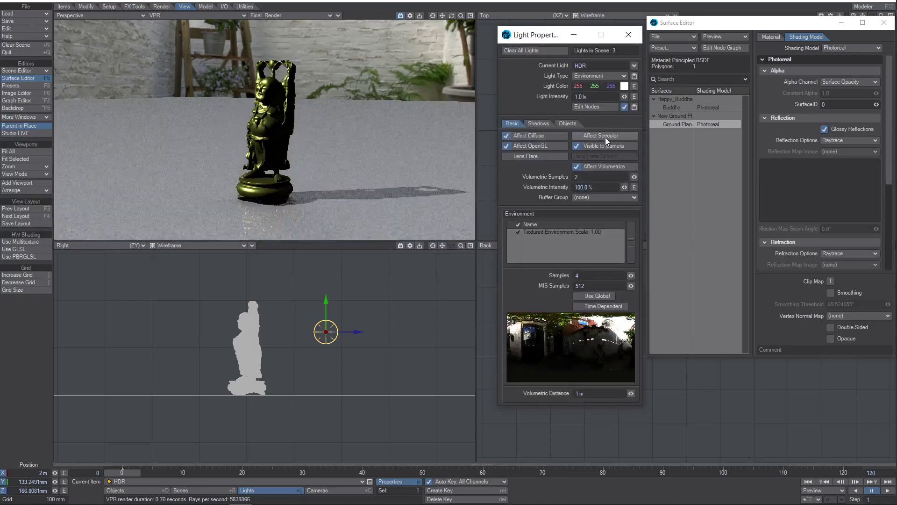
pyautogui.click(603, 146)
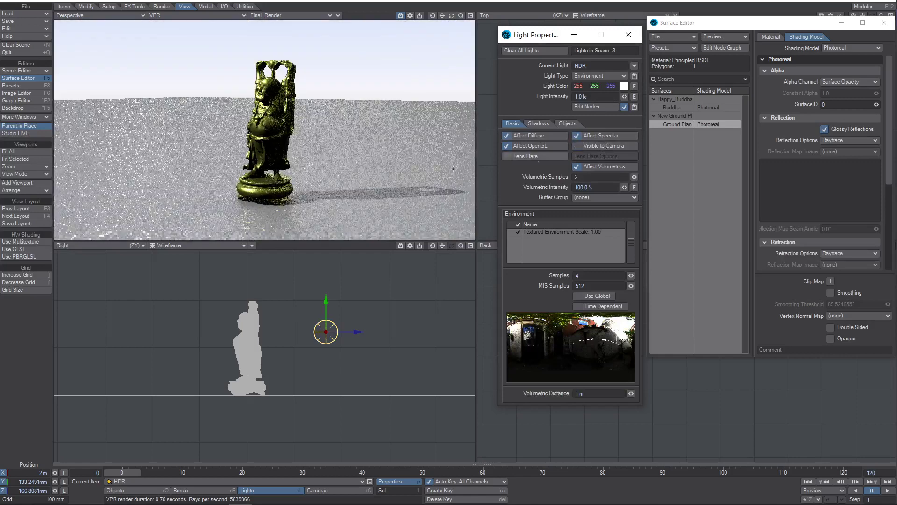
pyautogui.keyDown('alt'); pyautogui.moveTo(271, 142); pyautogui.dragTo(280, 111); pyautogui.keyUp('alt')
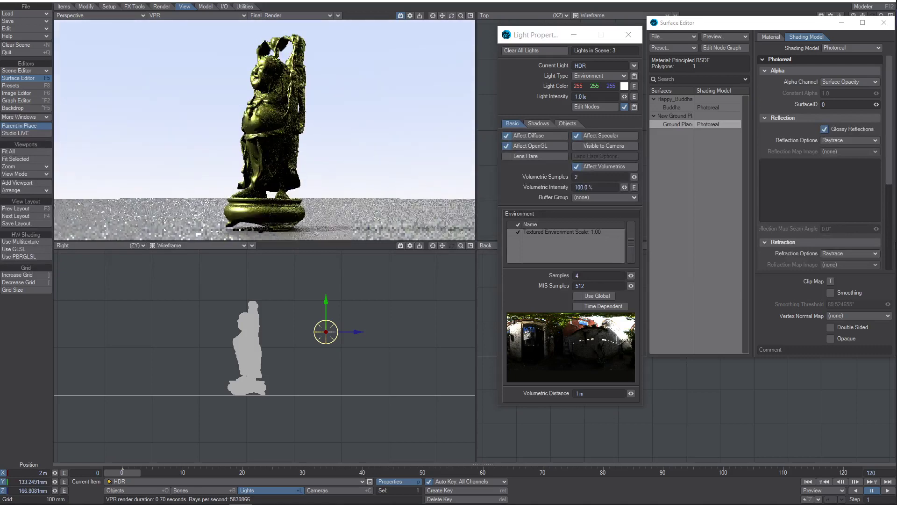
pyautogui.keyDown('ctrl'); pyautogui.keyDown('alt'); pyautogui.moveTo(297, 161); pyautogui.dragTo(289, 160); pyautogui.keyUp('alt'); pyautogui.keyUp('ctrl')
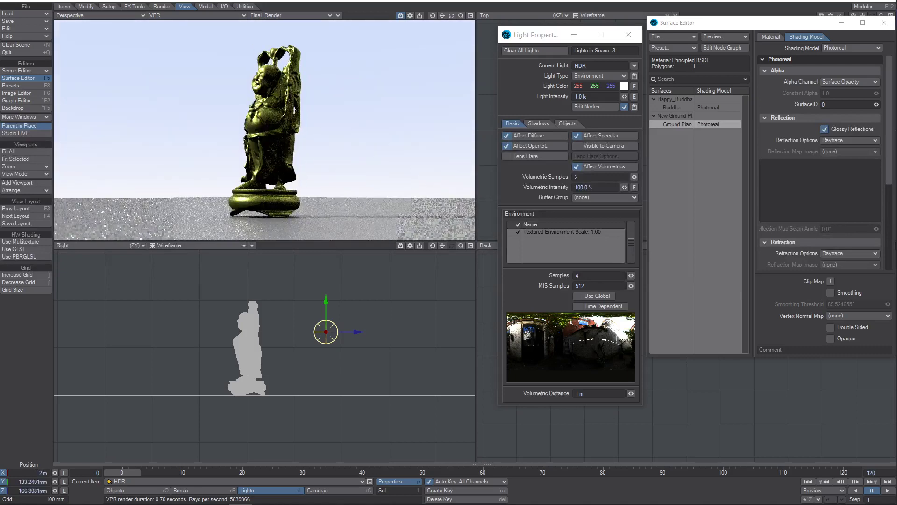
pyautogui.keyDown('alt'); pyautogui.moveTo(270, 116); pyautogui.dragTo(259, 158); pyautogui.keyUp('alt')
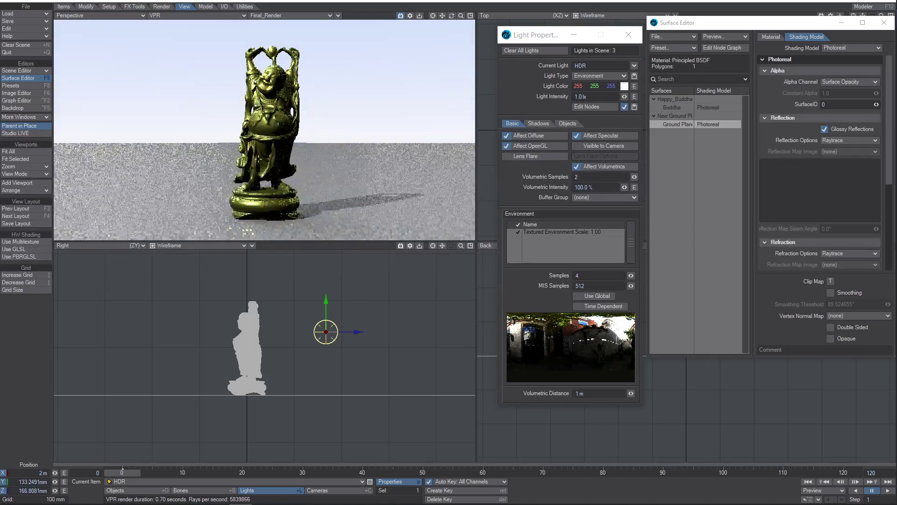
# Disable the Backdrop on the Gradient light and add a Physical Sky (Hosek-Wilkie) environment.
pyautogui.click(634, 66)
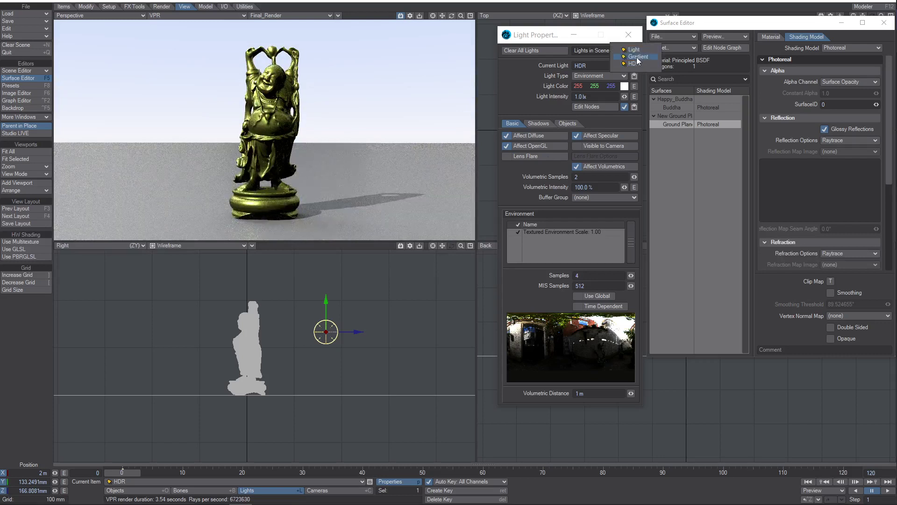
pyautogui.click(638, 57)
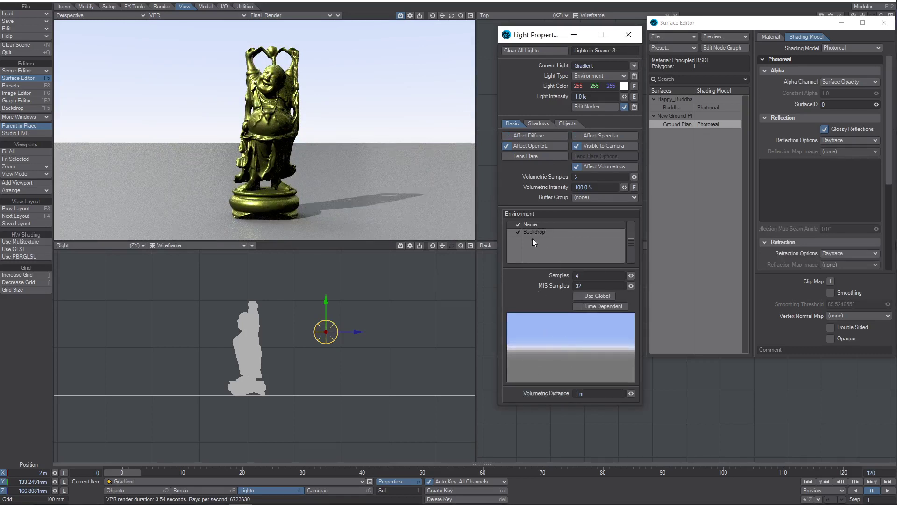
pyautogui.click(518, 232)
pyautogui.rightClick(544, 245)
pyautogui.moveTo(543, 246)
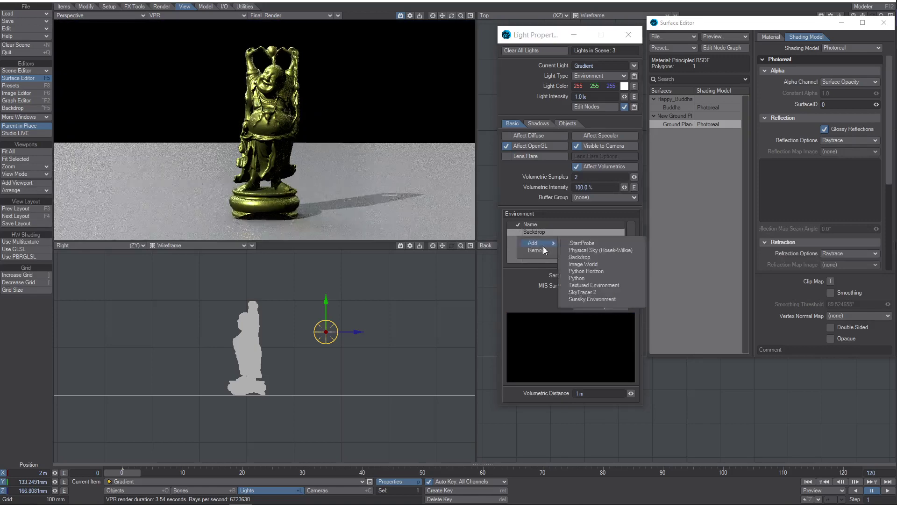
pyautogui.click(586, 251)
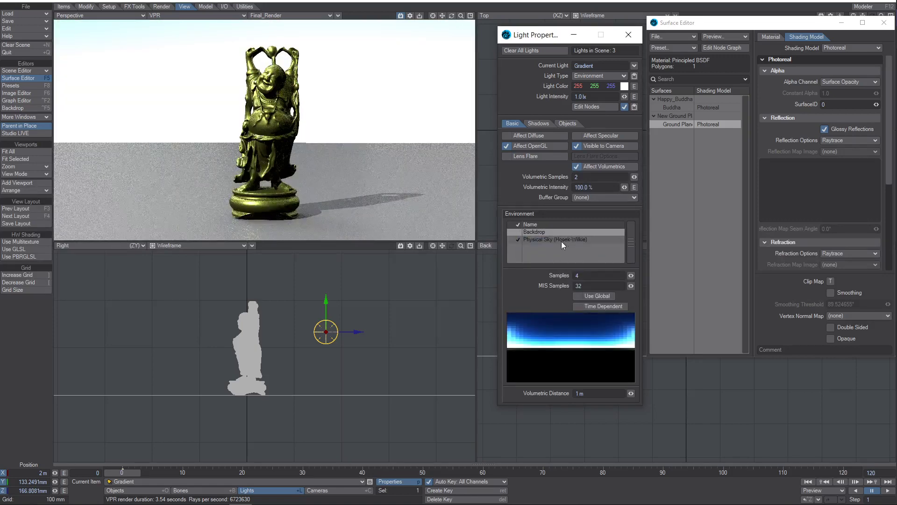
pyautogui.click(559, 240)
# Inspect the physical sky around the ground plane and re-enable the Backdrop alongside it.
pyautogui.keyDown('alt'); pyautogui.moveTo(379, 147); pyautogui.dragTo(303, 81); pyautogui.keyUp('alt')
pyautogui.keyDown('alt'); pyautogui.moveTo(370, 126); pyautogui.dragTo(368, 123); pyautogui.keyUp('alt')
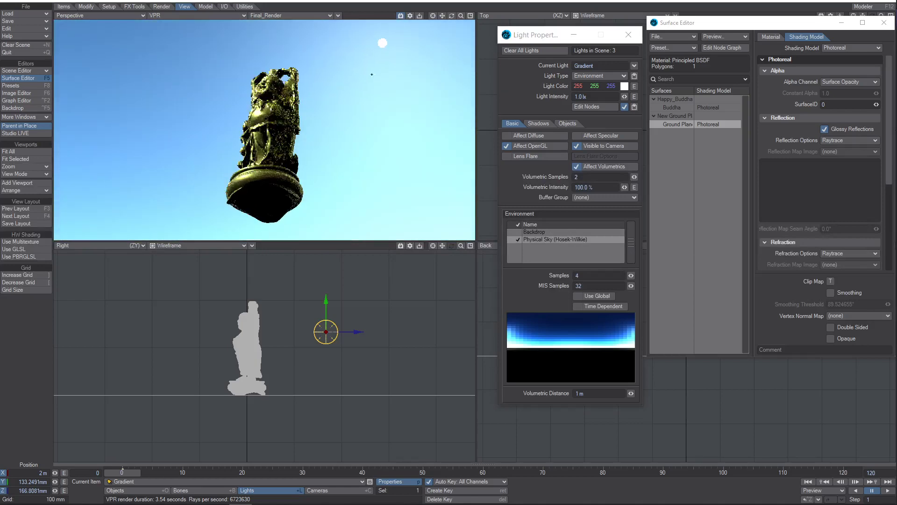
pyautogui.moveTo(452, 15); pyautogui.dragTo(463, 59)
pyautogui.keyDown('ctrl'); pyautogui.keyDown('alt'); pyautogui.moveTo(323, 75); pyautogui.dragTo(265, 79); pyautogui.keyUp('alt'); pyautogui.keyUp('ctrl')
pyautogui.moveTo(290, 107); pyautogui.dragTo(293, 67)
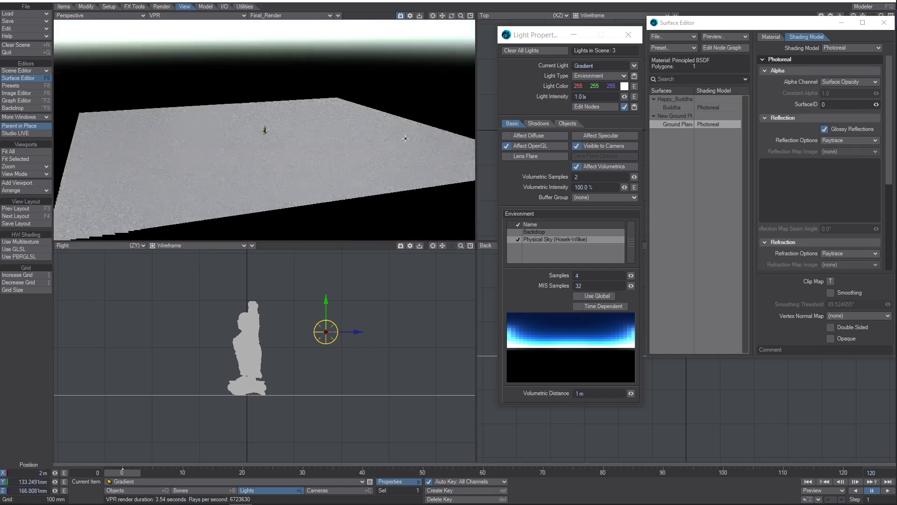
pyautogui.moveTo(264, 131)
pyautogui.keyDown('alt'); pyautogui.mouseDown()
pyautogui.moveTo(294, 80)
pyautogui.moveTo(280, 94)
pyautogui.moveTo(302, 140)
pyautogui.moveTo(285, 112)
pyautogui.moveTo(280, 122)
pyautogui.mouseUp(); pyautogui.keyUp('alt')
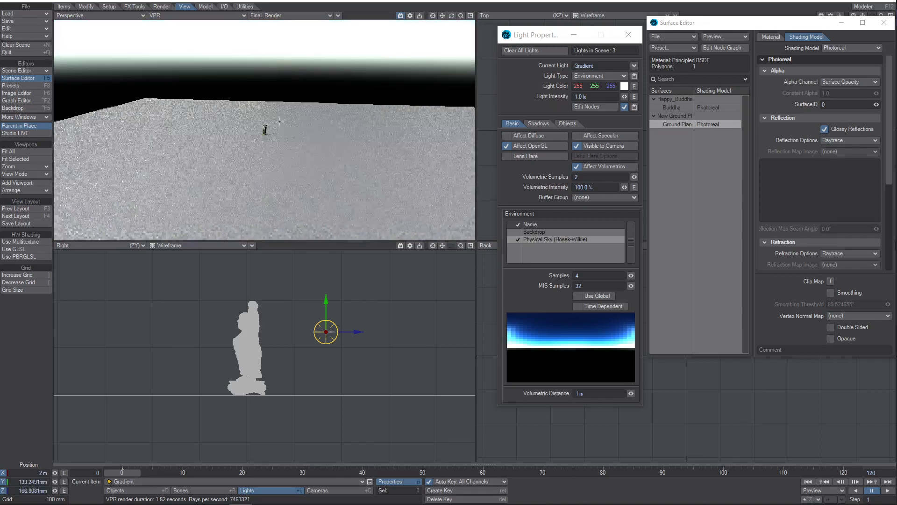
pyautogui.click(518, 232)
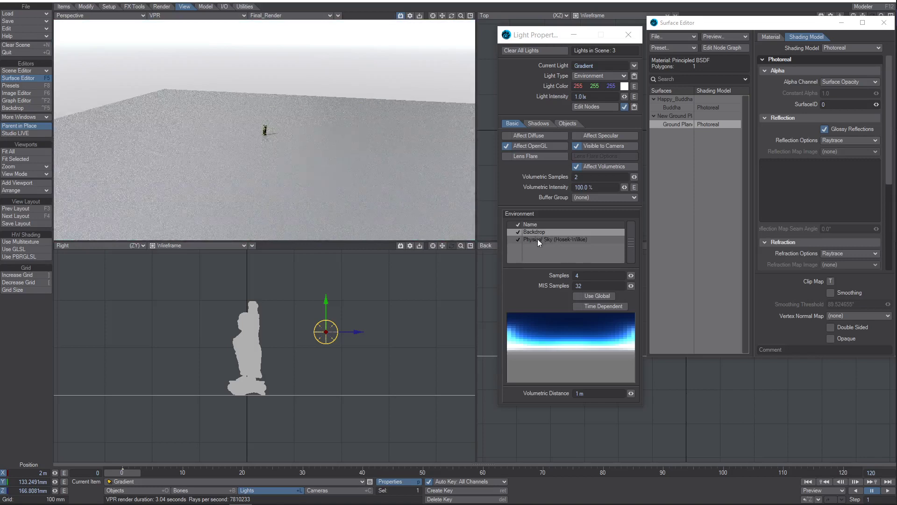
# Darken the Ground Color and Nadir Color of the Gradient light's Backdrop.
pyautogui.click(538, 239)
pyautogui.doubleClick(534, 232)
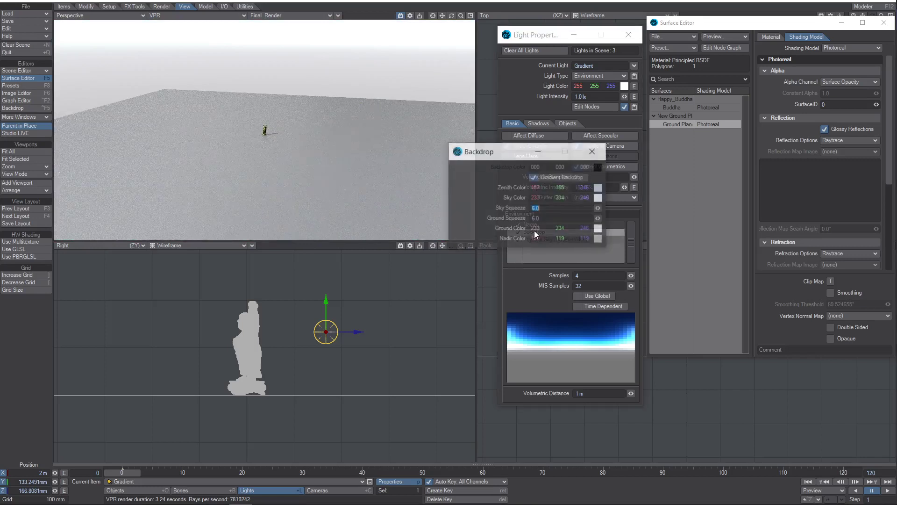
pyautogui.moveTo(585, 230); pyautogui.dragTo(517, 230)
pyautogui.rightClick(586, 240)
pyautogui.moveTo(586, 239)
pyautogui.mouseDown()
pyautogui.moveTo(540, 239)
pyautogui.moveTo(582, 239)
pyautogui.mouseUp()
pyautogui.click(593, 151)
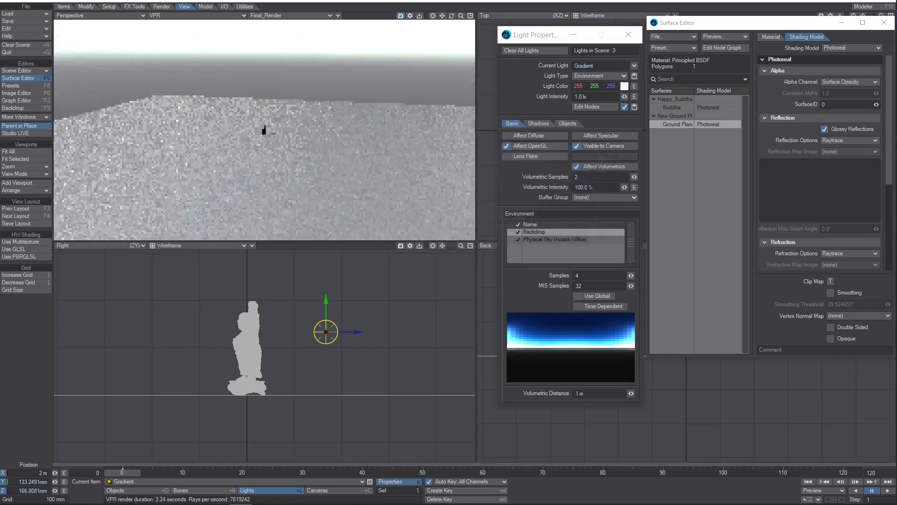
pyautogui.scroll(-5, 264, 130)
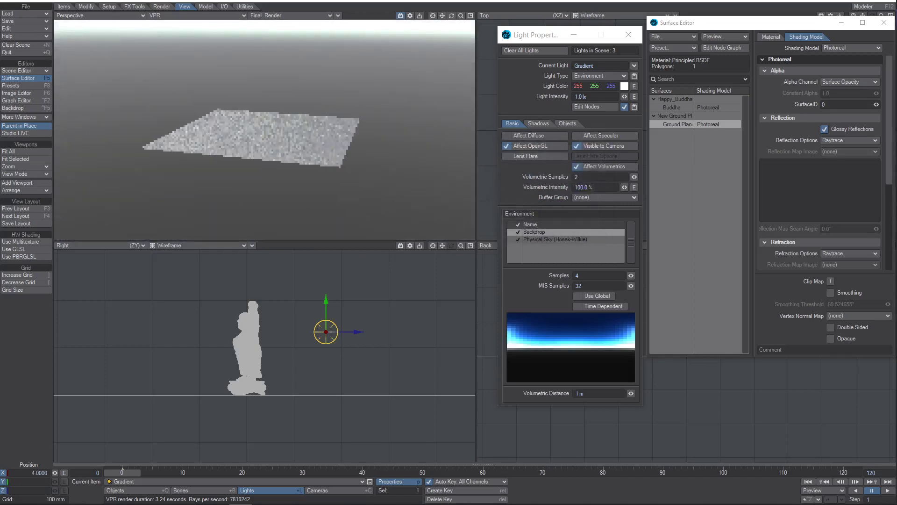
# Disable the Backdrop again, add a Textured Environment to the Gradient light, and move it to the start of the environment list.
pyautogui.click(518, 231)
pyautogui.rightClick(532, 237)
pyautogui.moveTo(538, 251)
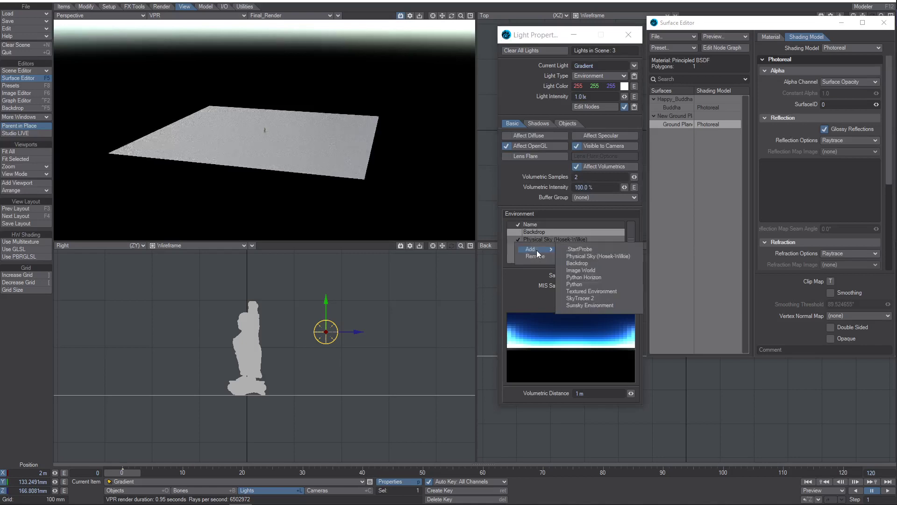
pyautogui.click(596, 291)
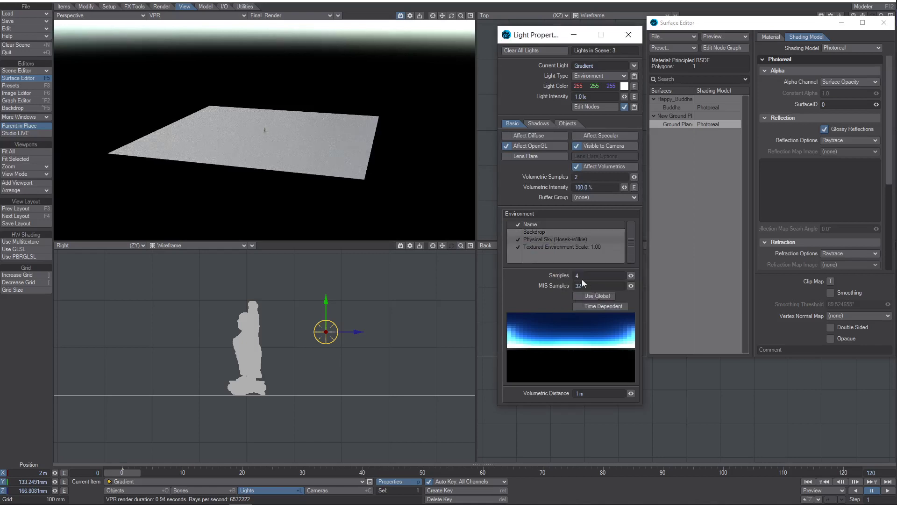
pyautogui.moveTo(538, 247); pyautogui.dragTo(538, 231)
# Change the Textured Environment's texture layer to a Procedural Texture of type Turbulence.
pyautogui.doubleClick(538, 231)
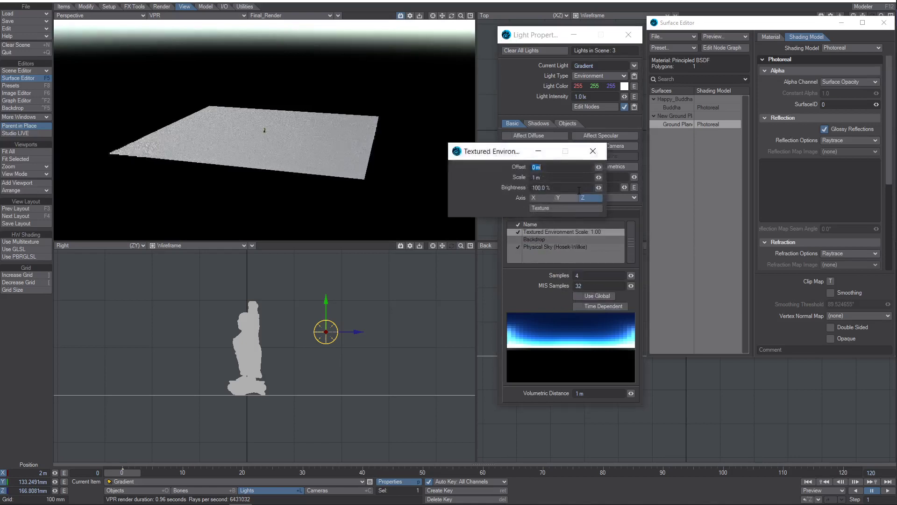
pyautogui.click(566, 209)
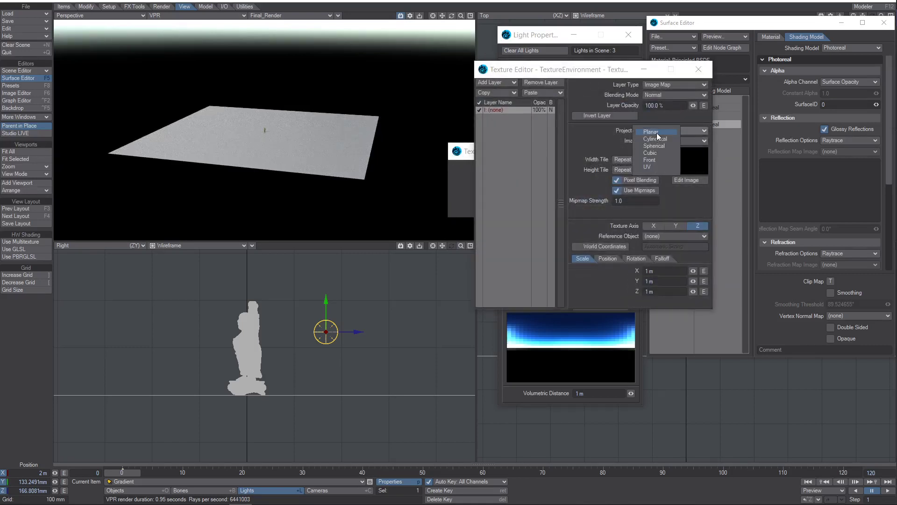
pyautogui.click(651, 132)
pyautogui.click(663, 85)
pyautogui.click(662, 91)
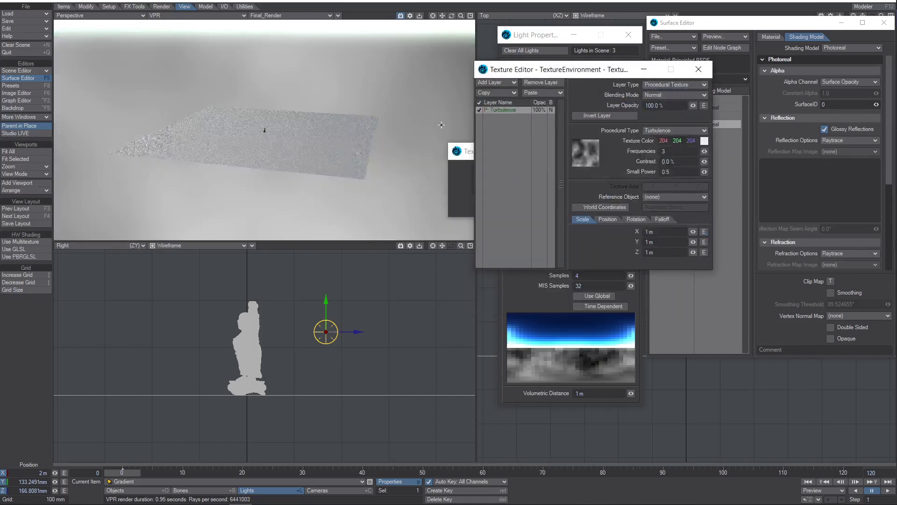
# Set the turbulence contrast to 82%, adjust its texture color, and close the texture settings.
pyautogui.keyDown('alt'); pyautogui.moveTo(423, 139); pyautogui.dragTo(422, 152); pyautogui.keyUp('alt')
pyautogui.click(661, 232)
pyautogui.moveTo(705, 161); pyautogui.dragTo(712, 164)
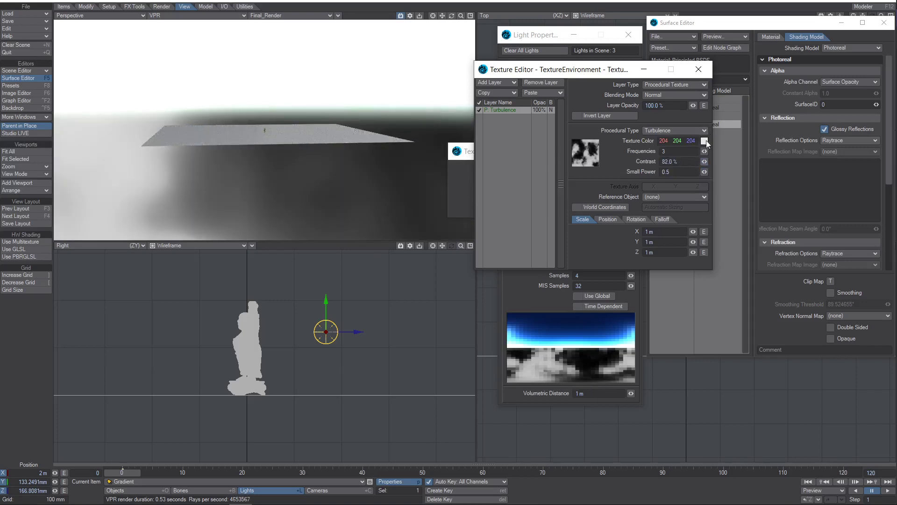
pyautogui.moveTo(665, 142); pyautogui.dragTo(682, 148, button='right')
pyautogui.keyDown('alt'); pyautogui.moveTo(327, 142); pyautogui.dragTo(290, 173); pyautogui.keyUp('alt')
pyautogui.keyDown('alt'); pyautogui.moveTo(265, 130); pyautogui.dragTo(281, 103); pyautogui.keyUp('alt')
pyautogui.click(699, 70)
pyautogui.click(594, 149)
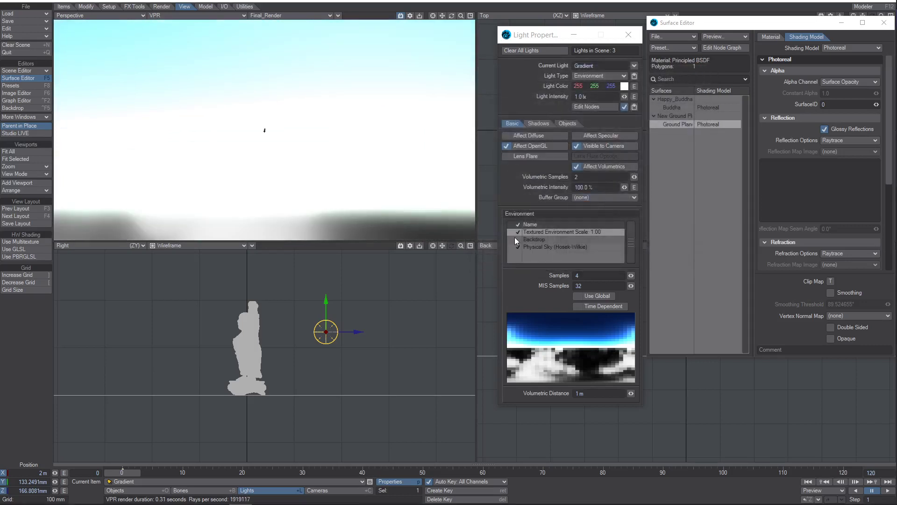
# Examine the layered physical sky and turbulence environment around the ground plane from several angles and distances.
pyautogui.keyDown('alt'); pyautogui.moveTo(348, 118); pyautogui.dragTo(326, 129); pyautogui.keyUp('alt')
pyautogui.scroll(8, 266, 139)
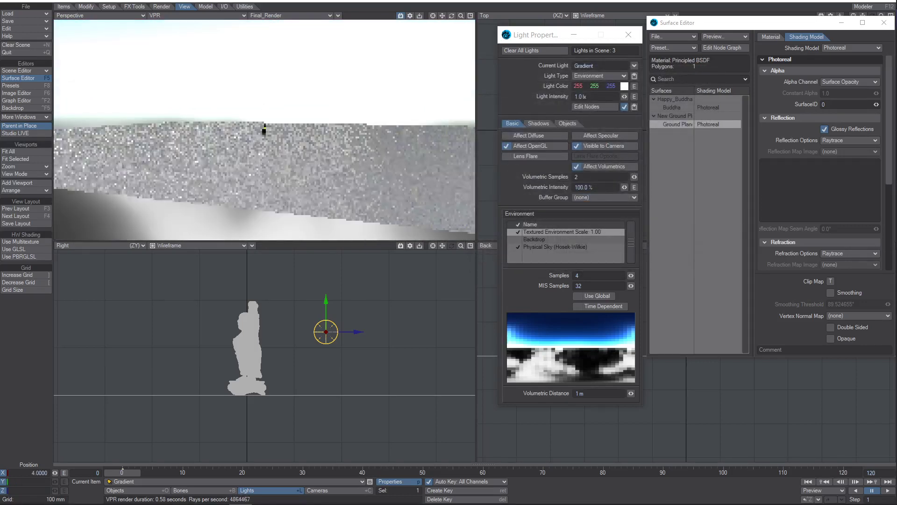
pyautogui.keyDown('alt'); pyautogui.moveTo(267, 139); pyautogui.dragTo(267, 168); pyautogui.keyUp('alt')
pyautogui.scroll(-10, 267, 139)
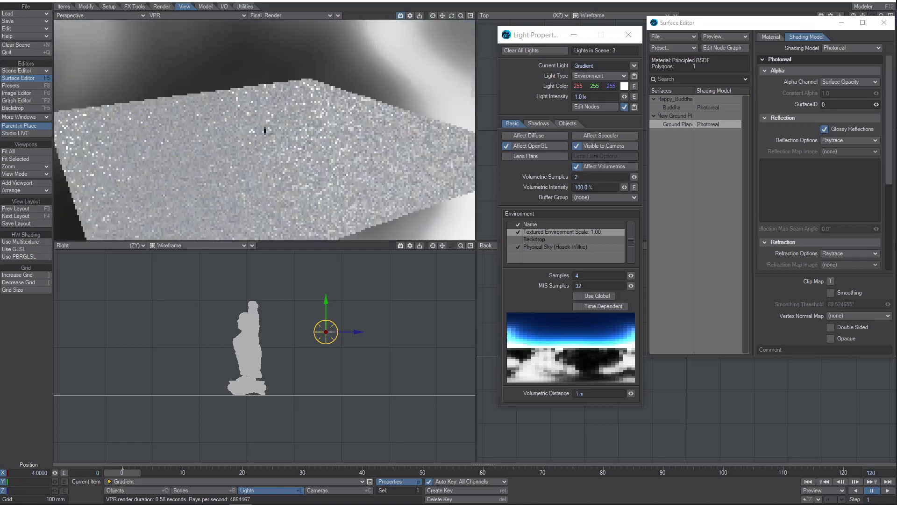
pyautogui.scroll(10, 264, 130)
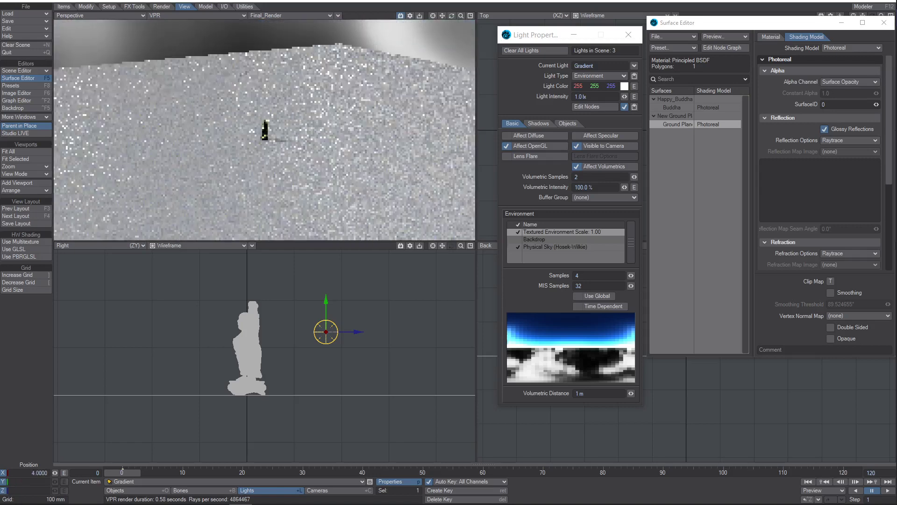
# Re-enable the Backdrop and remove the Textured Environment from the Gradient light's environment list.
pyautogui.click(518, 231)
pyautogui.click(519, 239)
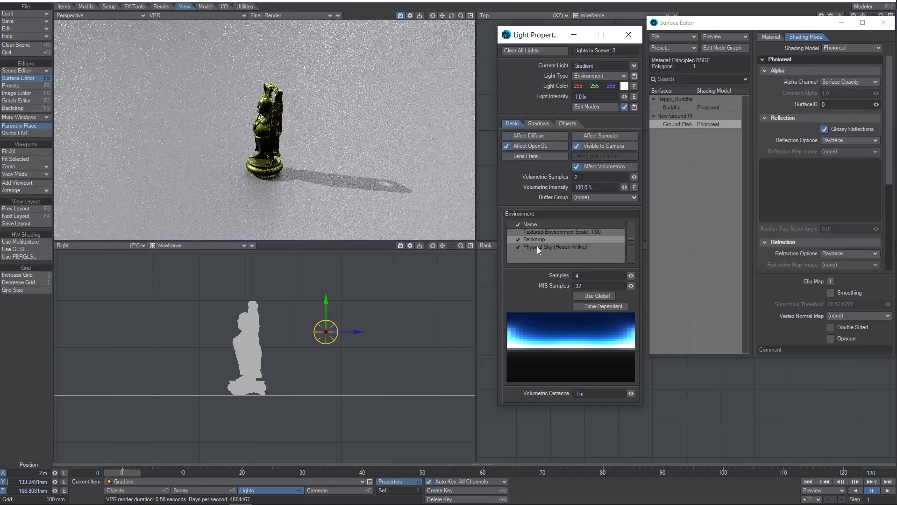
pyautogui.rightClick(551, 231)
pyautogui.click(551, 239)
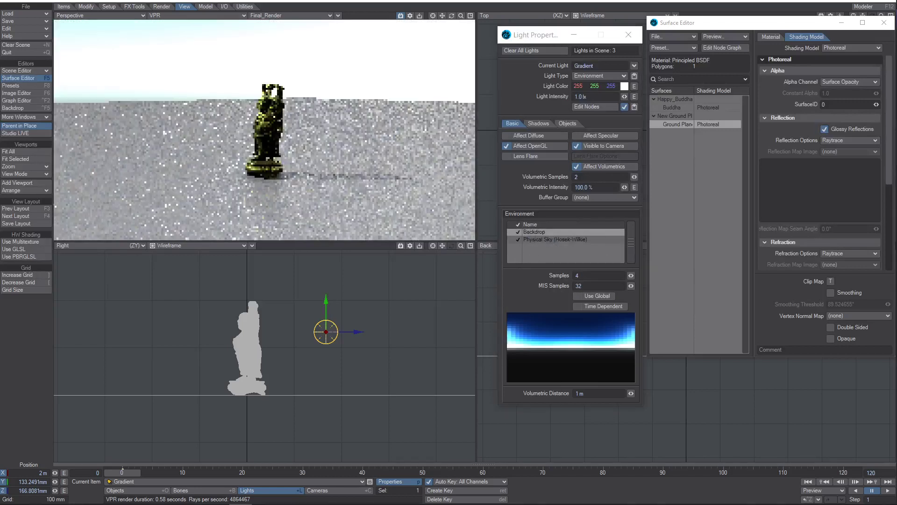
# Link the Physical Sky's Sol star to the Gradient light item and close the sky settings.
pyautogui.moveTo(461, 16); pyautogui.dragTo(420, 16)
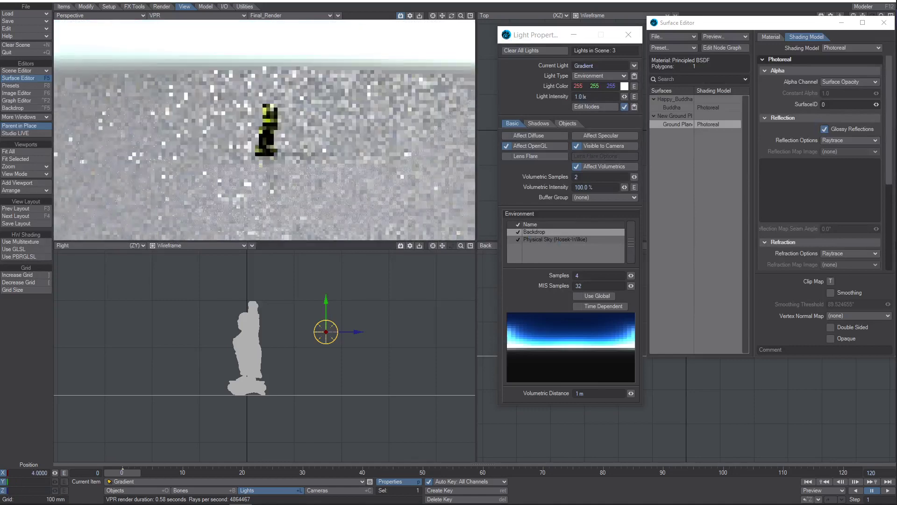
pyautogui.moveTo(451, 15); pyautogui.dragTo(496, 15)
pyautogui.doubleClick(563, 238)
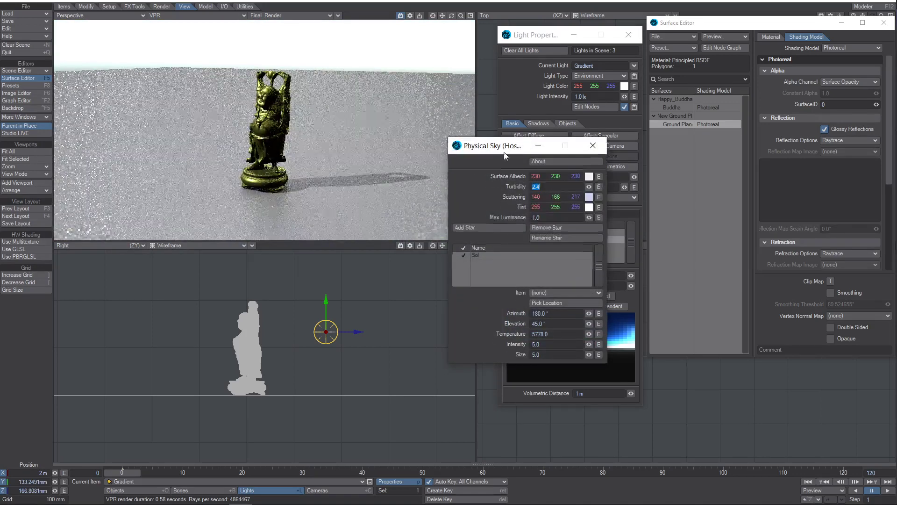
pyautogui.moveTo(501, 150); pyautogui.dragTo(516, 68)
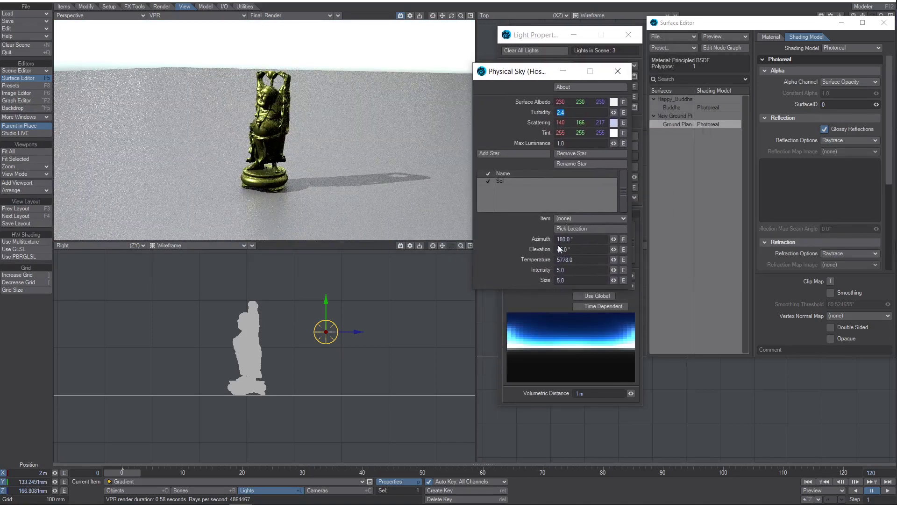
pyautogui.click(534, 74)
pyautogui.moveTo(534, 74)
pyautogui.mouseDown()
pyautogui.moveTo(526, 290)
pyautogui.moveTo(538, 72)
pyautogui.mouseUp()
pyautogui.click(576, 229)
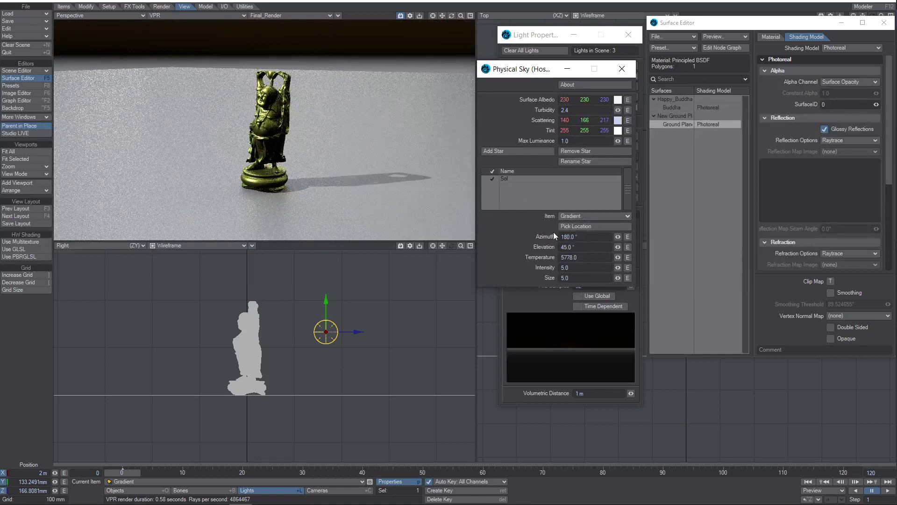
pyautogui.click(621, 69)
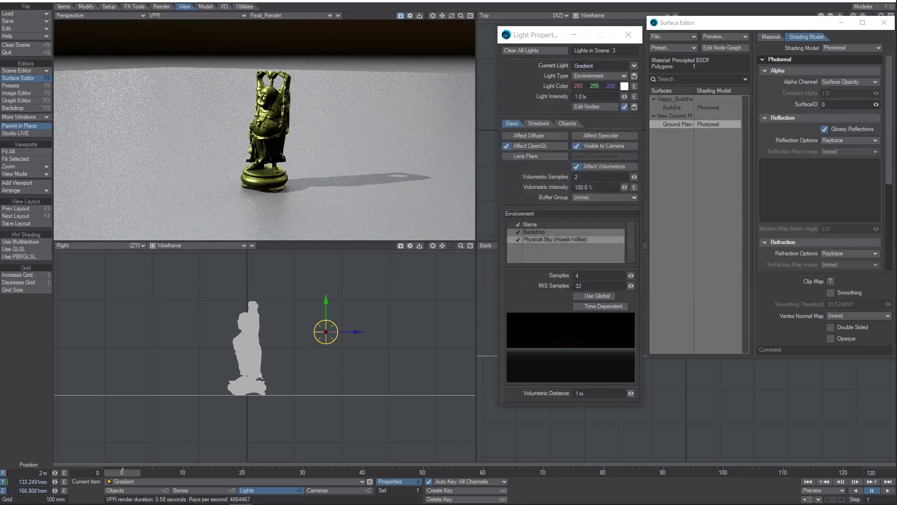
# Rotate the Gradient light to about 112.9° heading and 37.6° pitch, and set its MIS samples to 512.
pyautogui.press('y')
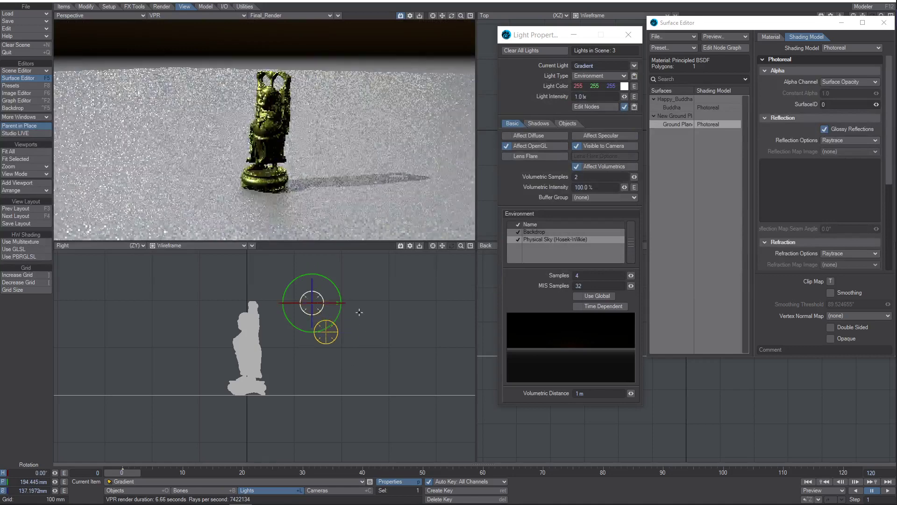
pyautogui.moveTo(341, 308); pyautogui.dragTo(273, 375)
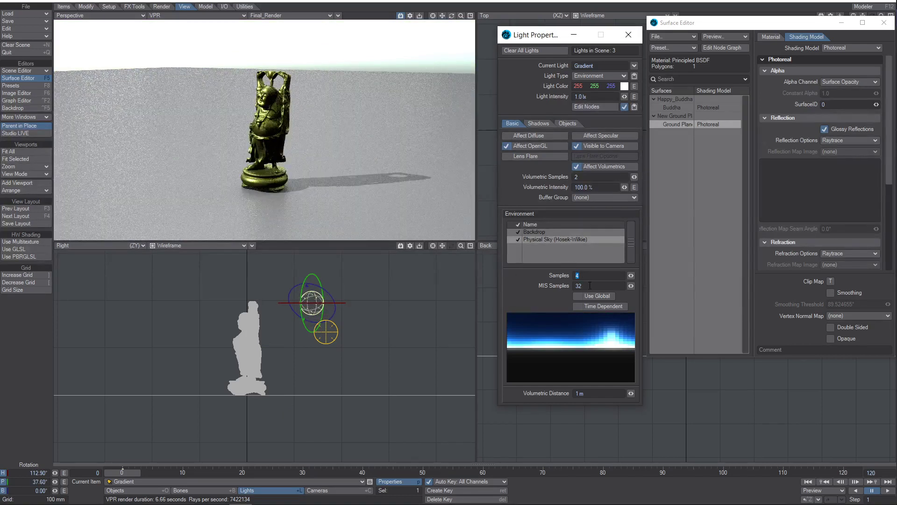
pyautogui.press('Tab')
pyautogui.write('512')
pyautogui.press('Tab')
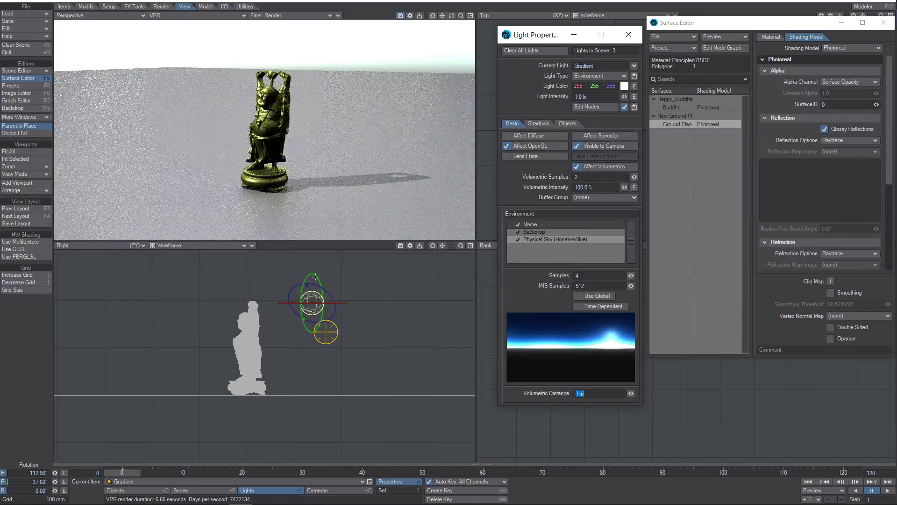
# Rotate the Gradient light to about 67.7° heading and 10° pitch, and make it affect diffuse and specular.
pyautogui.moveTo(283, 402); pyautogui.dragTo(360, 302)
pyautogui.moveTo(561, 34); pyautogui.dragTo(537, 50)
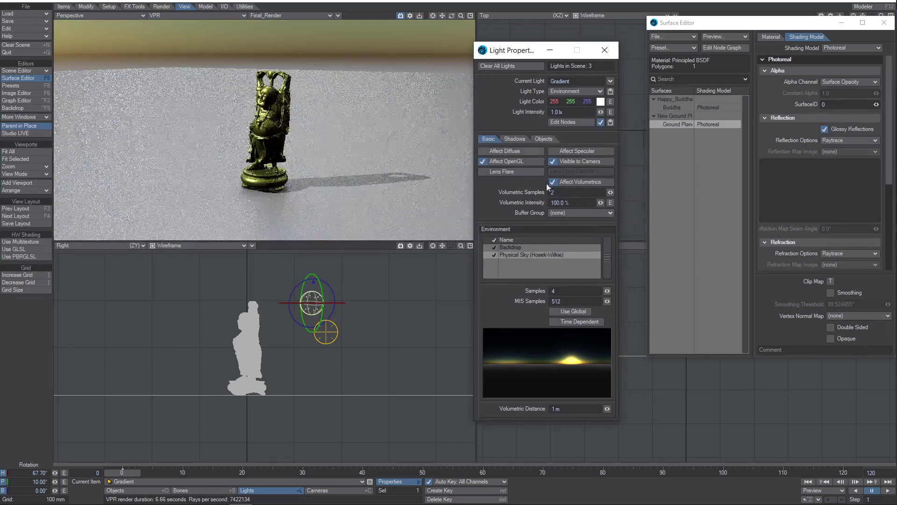
pyautogui.click(524, 152)
pyautogui.click(582, 152)
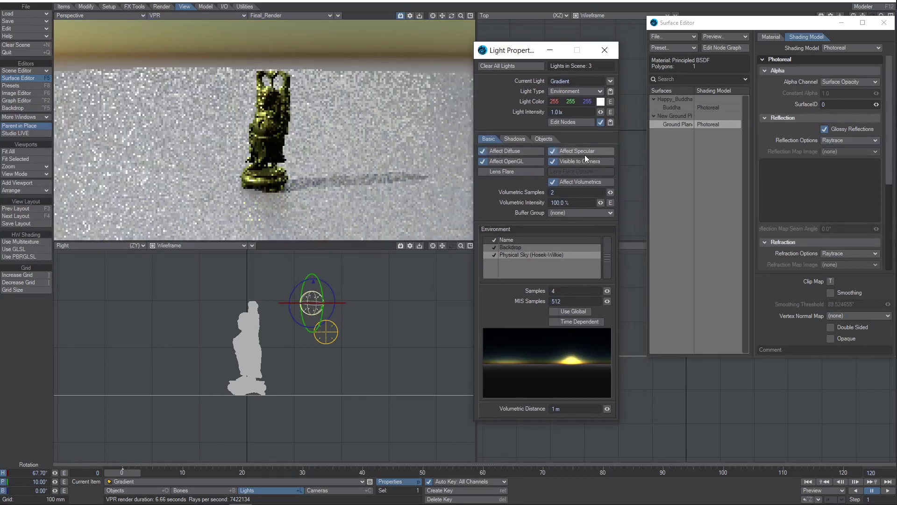
# Deactivate the HDR light and the distant light named Light in the Scene Editor, and close the editor.
pyautogui.click(611, 81)
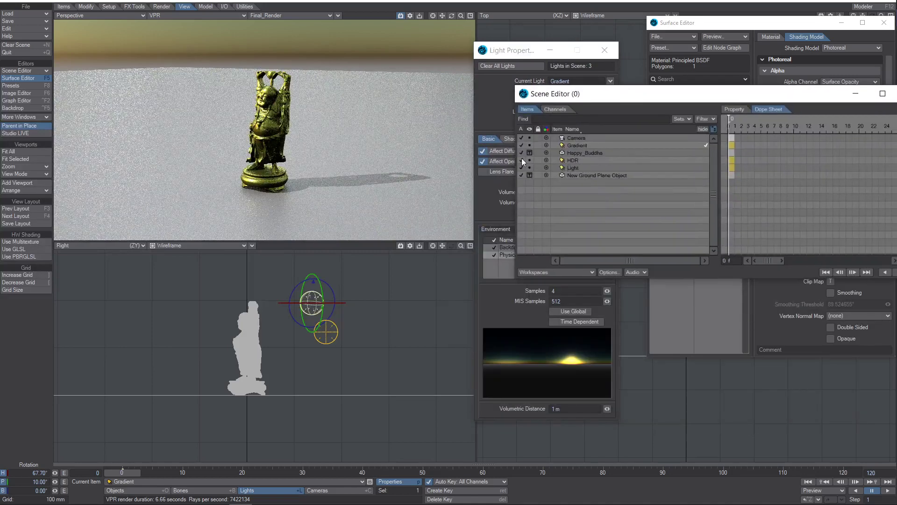
pyautogui.click(522, 160)
pyautogui.moveTo(841, 96); pyautogui.dragTo(747, 156)
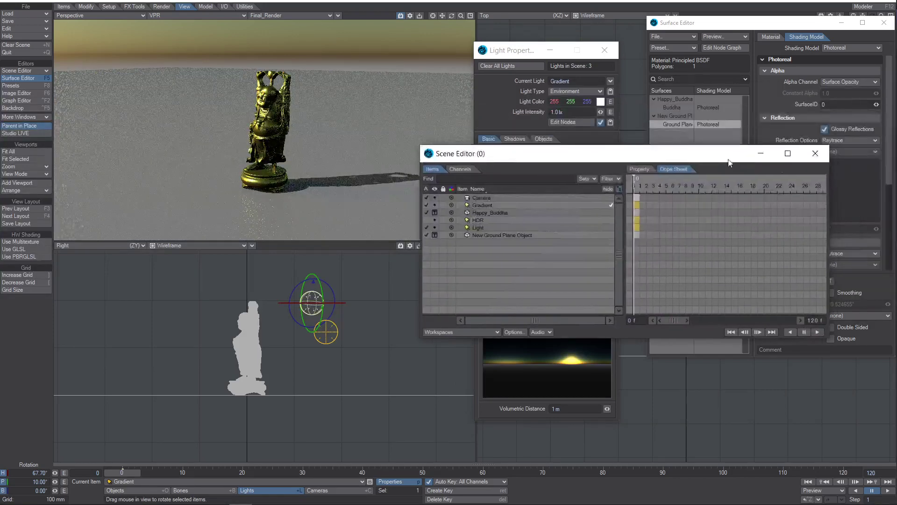
pyautogui.click(426, 228)
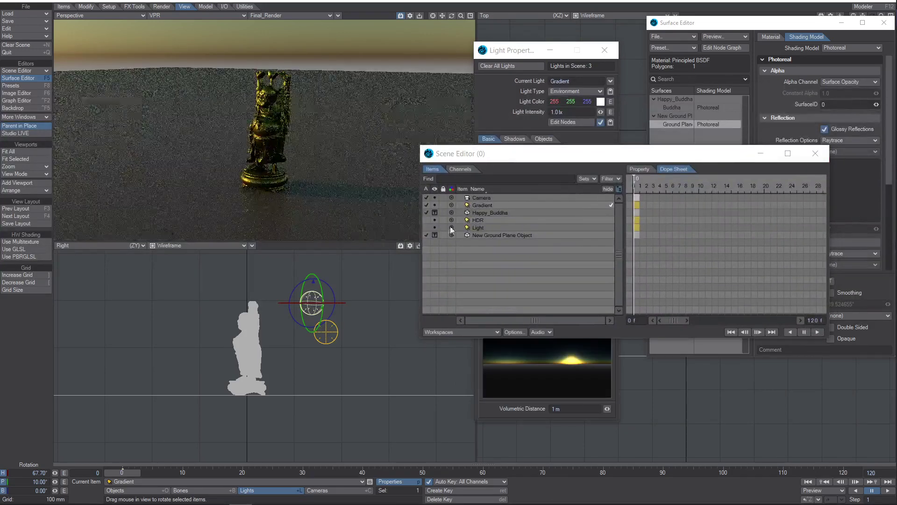
pyautogui.click(480, 228)
pyautogui.click(816, 153)
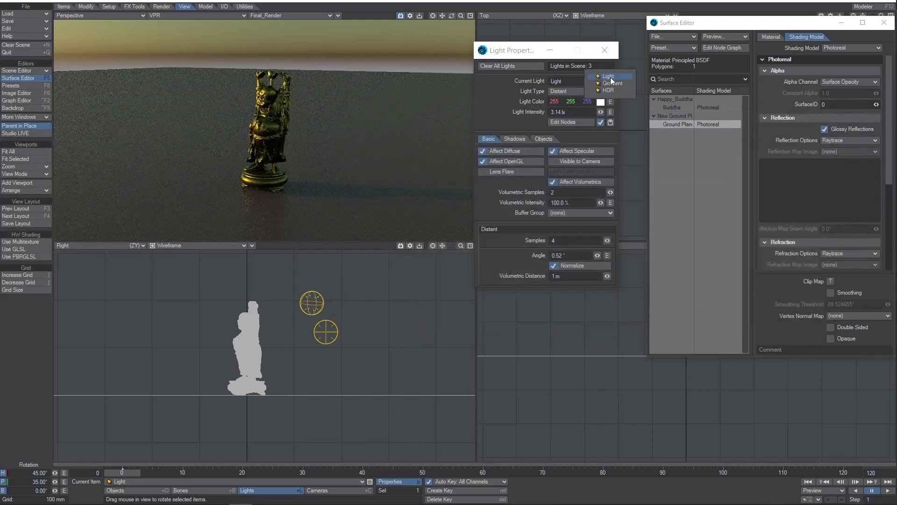
# Make Gradient the current light again and raise its pitch to about 50°.
pyautogui.click(612, 83)
pyautogui.click(605, 50)
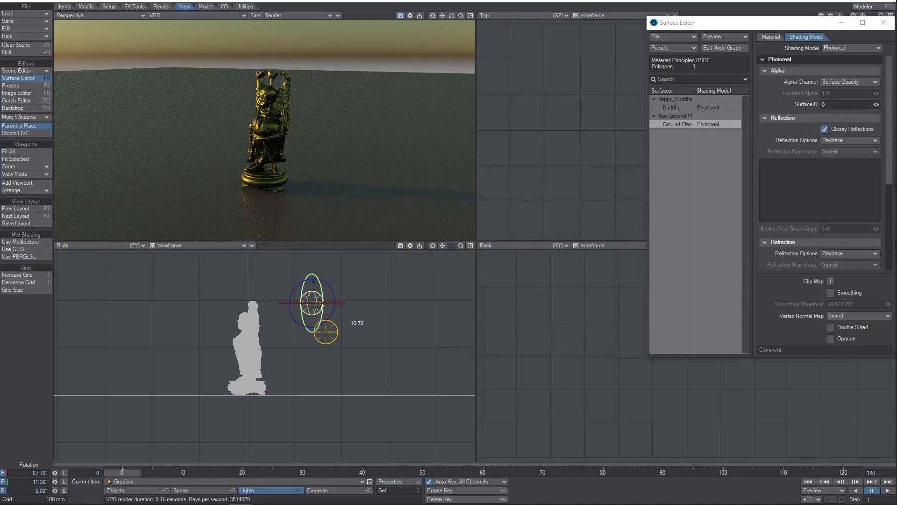
pyautogui.moveTo(355, 322); pyautogui.dragTo(341, 397)
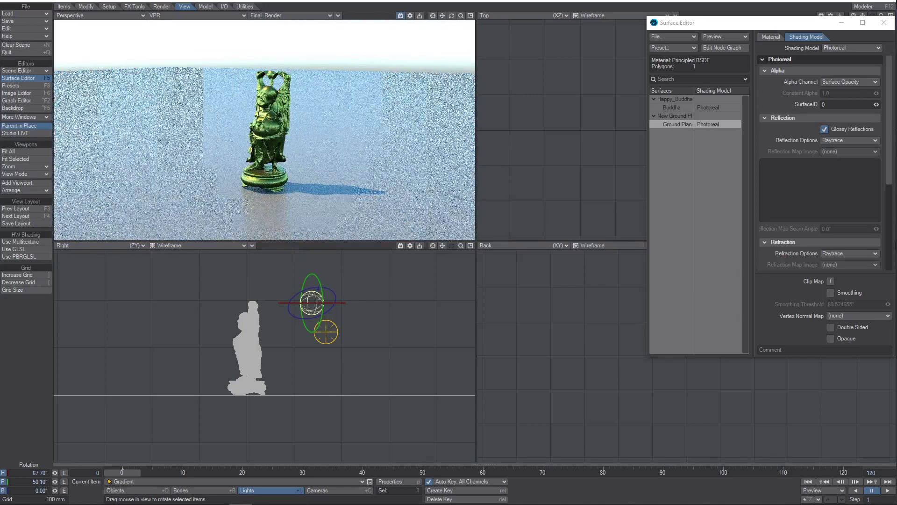
# Add a Tonemap pixel filter to the scene's processing effects and set its type to ACES Filmic.
pyautogui.hotkey('ctrl', 'F8')
pyautogui.click(551, 139)
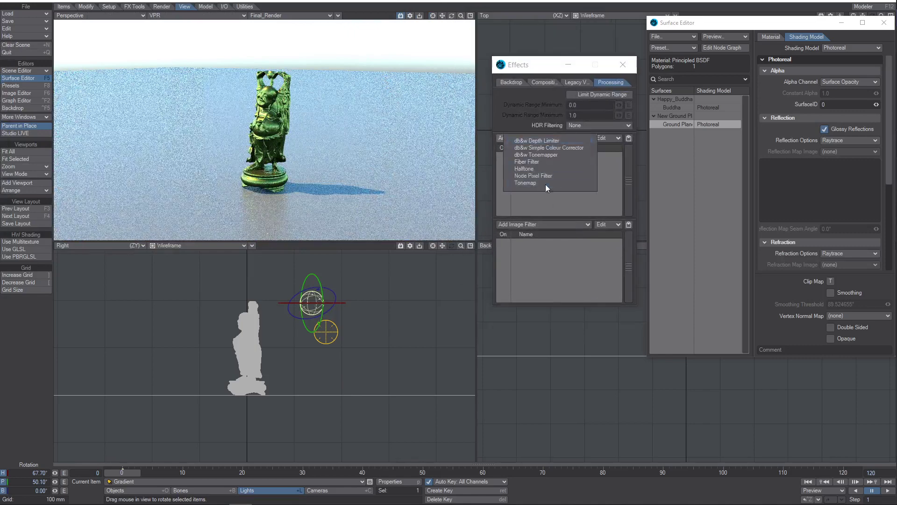
pyautogui.click(545, 183)
pyautogui.doubleClick(543, 159)
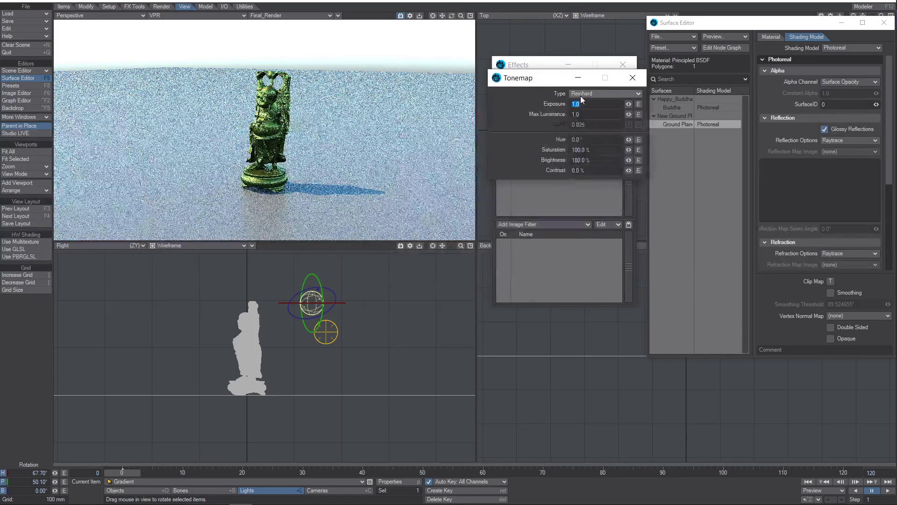
pyautogui.click(582, 96)
pyautogui.click(585, 108)
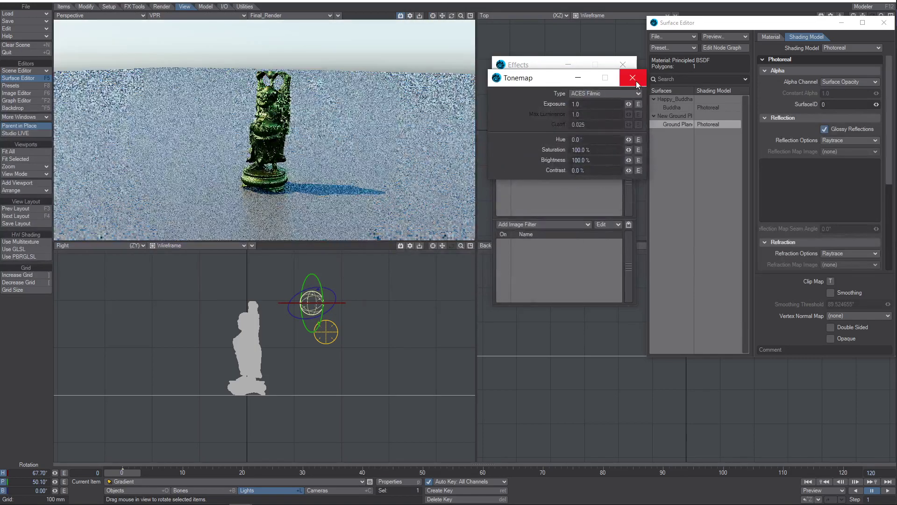
# Try a tonemap exposure of 1.8, set it to 1.7 instead, and close the tonemap settings.
pyautogui.moveTo(584, 104); pyautogui.dragTo(481, 92)
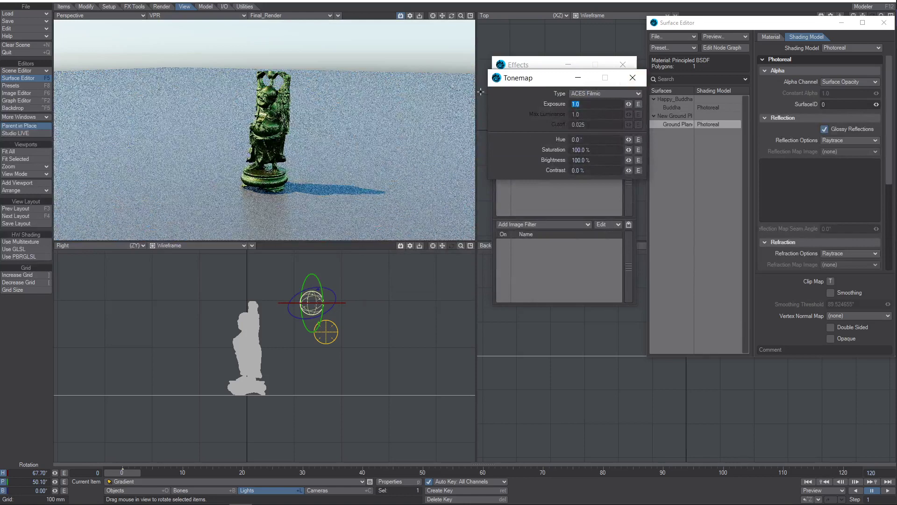
pyautogui.write('1.8')
pyautogui.press('Tab')
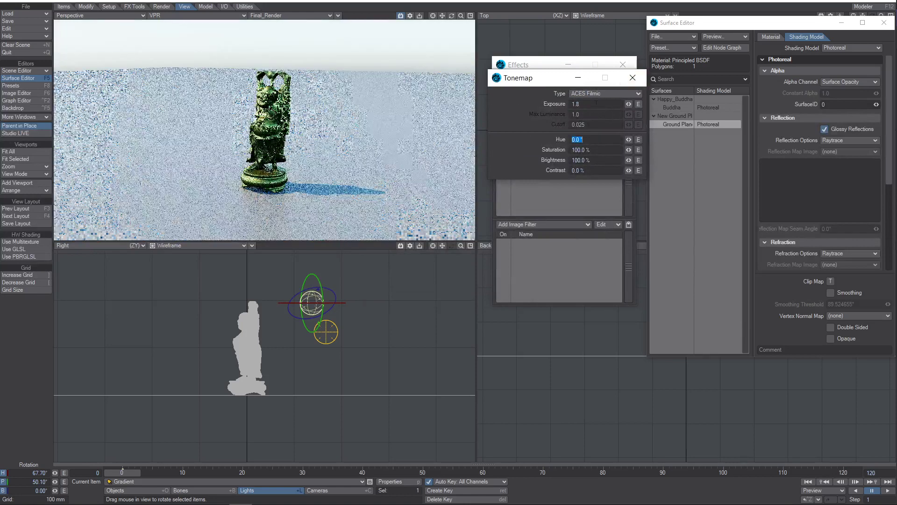
pyautogui.moveTo(596, 103); pyautogui.dragTo(536, 116)
pyautogui.write('1.7')
pyautogui.press('Tab')
pyautogui.click(633, 78)
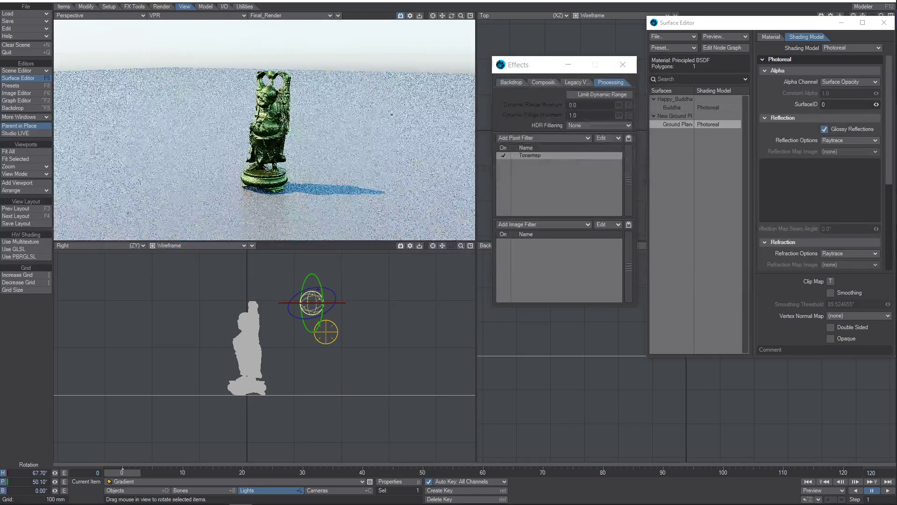
# Set the Gradient light's samples to 12 and close its properties.
pyautogui.keyDown('alt'); pyautogui.moveTo(374, 91); pyautogui.dragTo(358, 96); pyautogui.keyUp('alt')
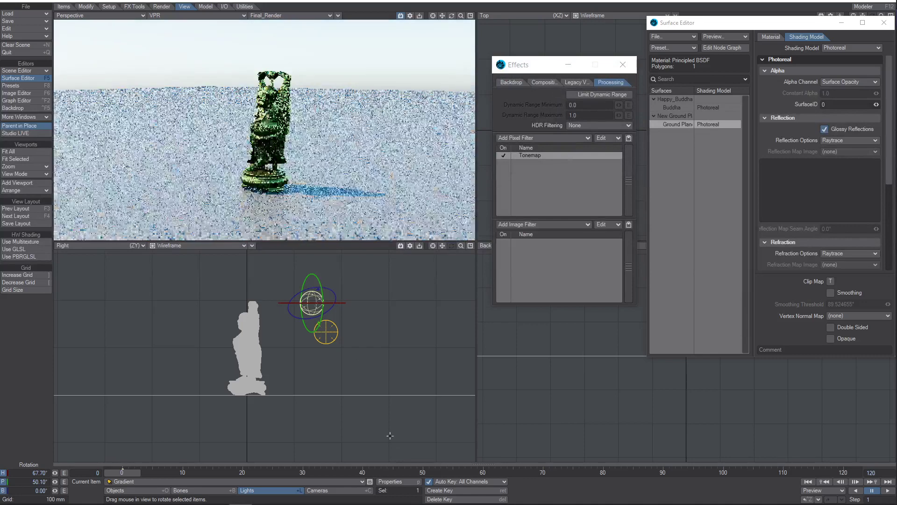
pyautogui.click(388, 483)
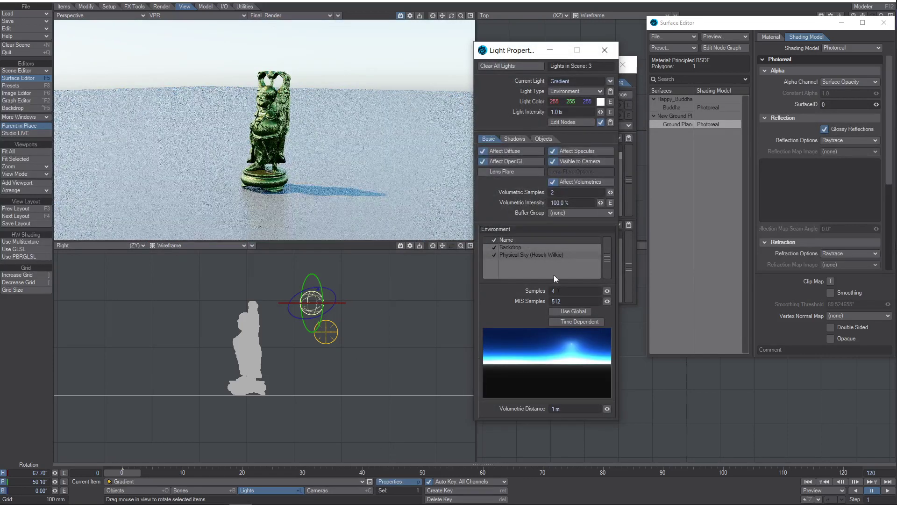
pyautogui.write('12')
pyautogui.press('Tab')
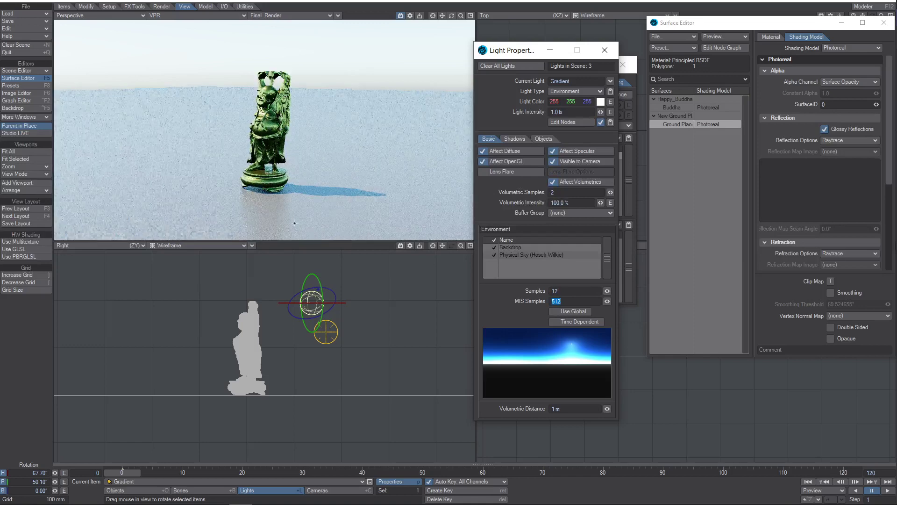
pyautogui.press('Return')
pyautogui.click(615, 51)
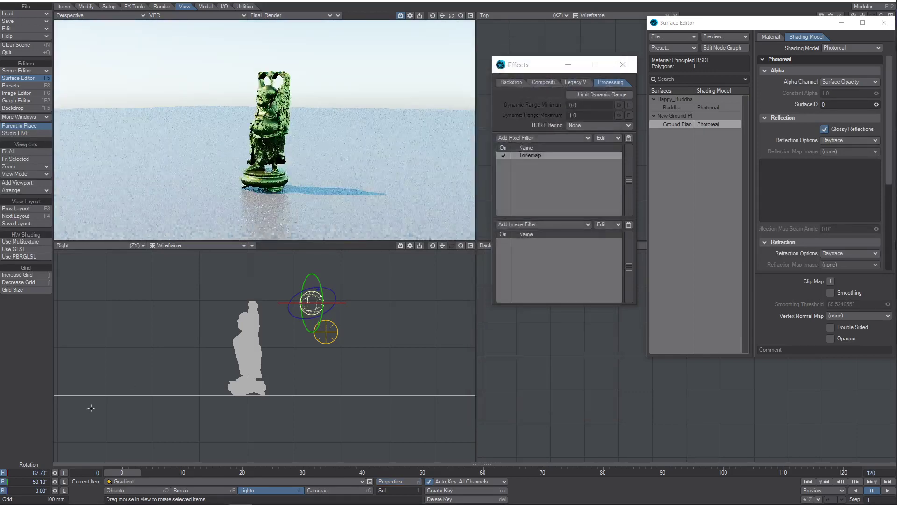